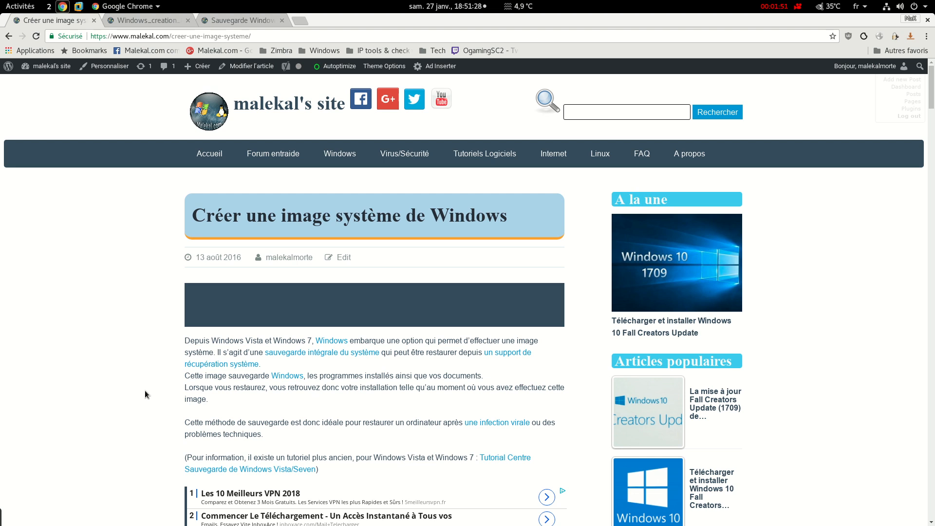
# Switch to the Windows10 virtual machine in VMware Workstation and show it full screen.
pyautogui.click(78, 6)
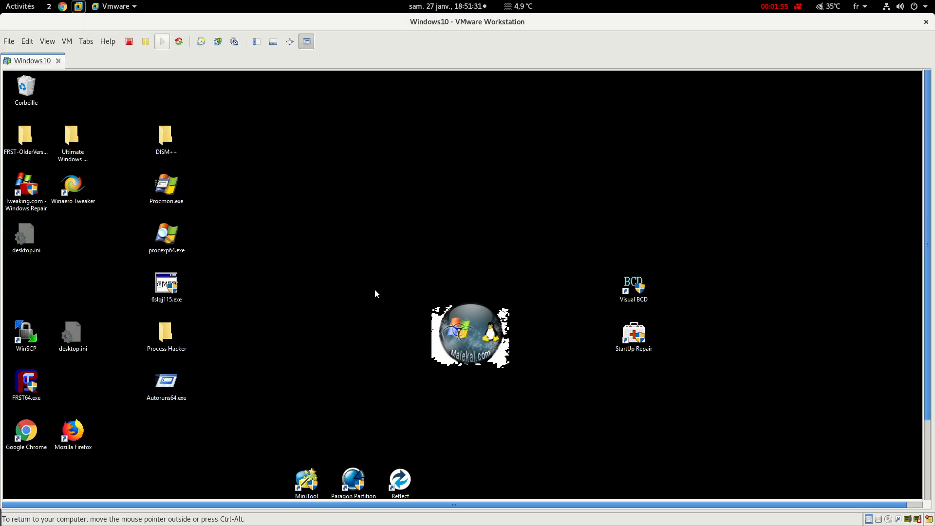
pyautogui.click(289, 41)
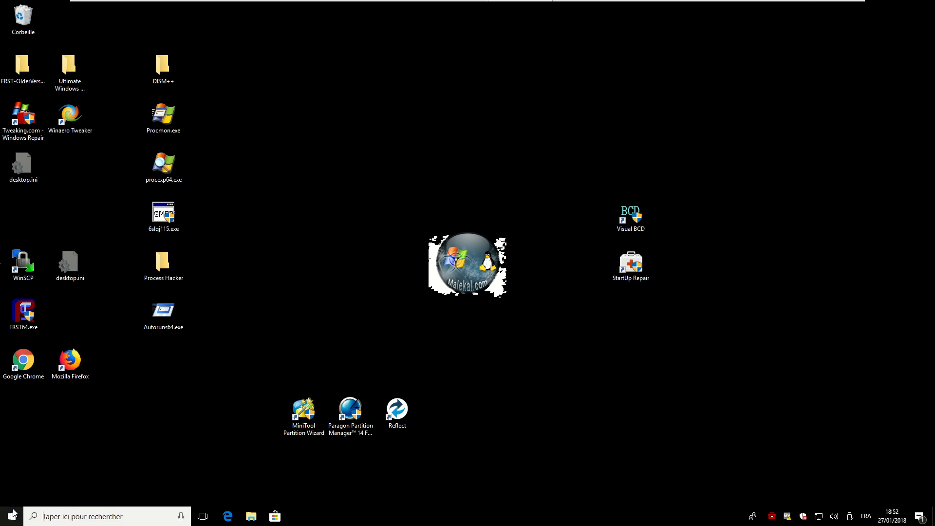
# Open the Sauvegarder et restaurer (Windows 7) tool through the Sauvegarde page of the Mise à jour et sécurité settings.
pyautogui.click(11, 516)
pyautogui.click(12, 470)
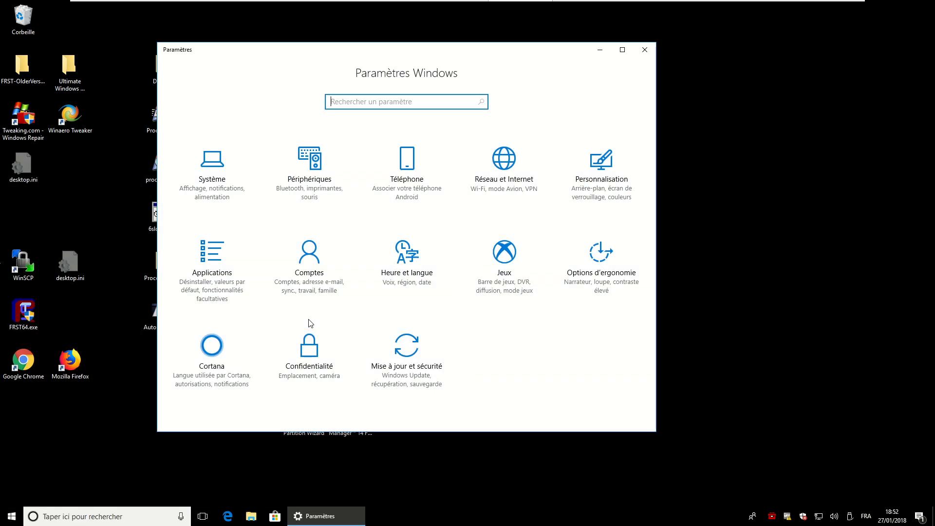
pyautogui.click(618, 52)
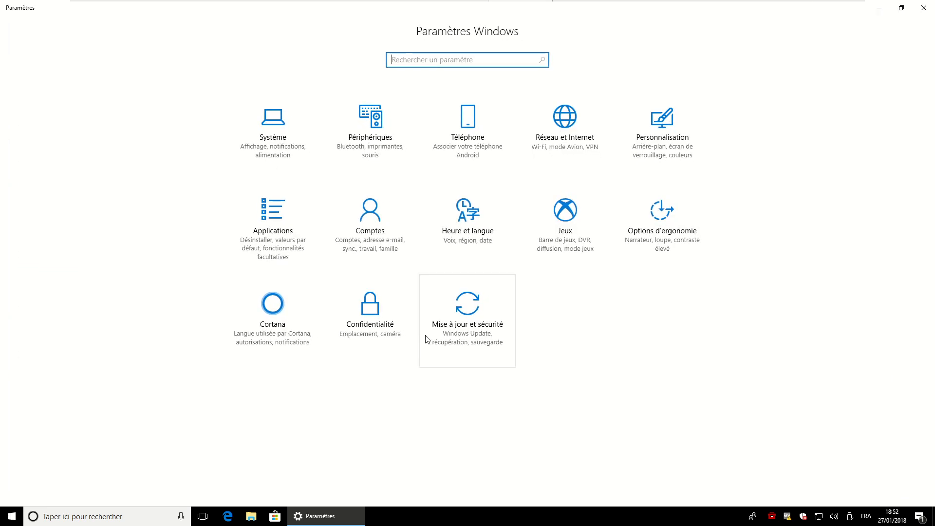
pyautogui.click(444, 329)
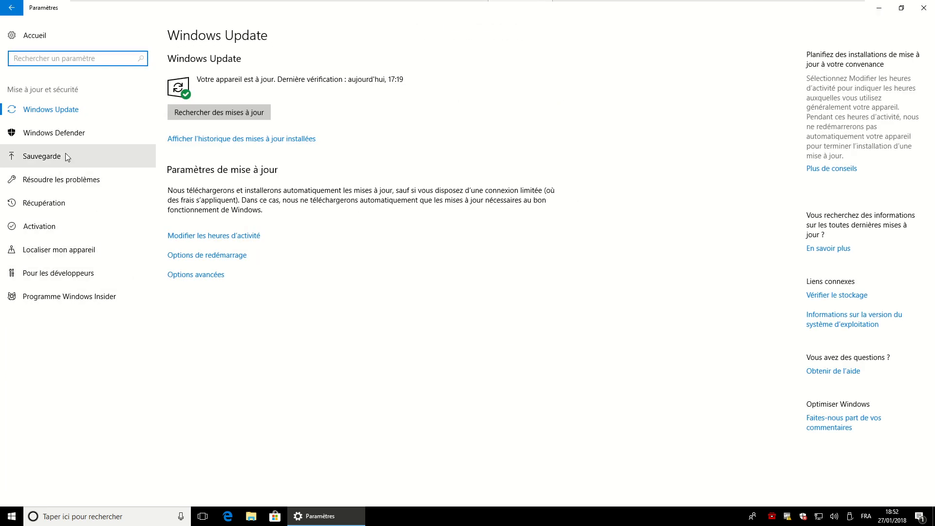
pyautogui.click(49, 156)
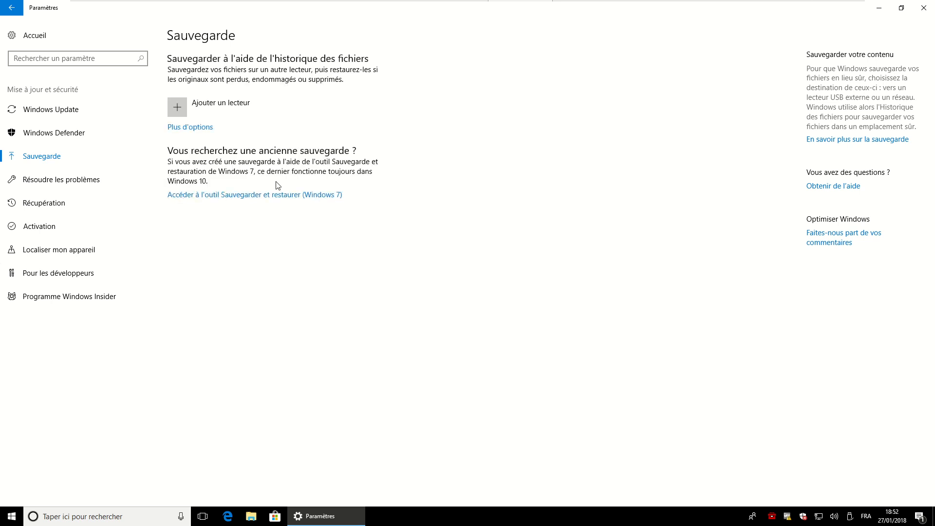
pyautogui.click(253, 195)
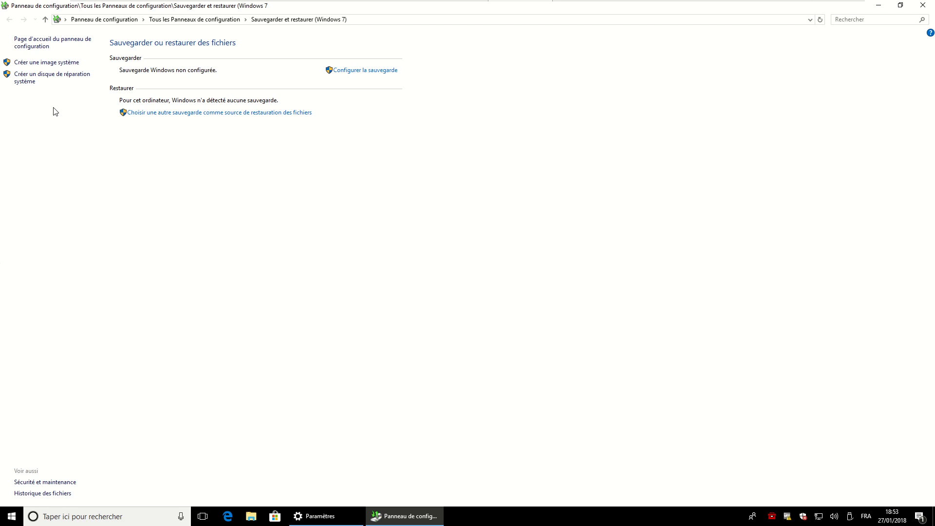
# Review the system image wizard's backup settings with Nouveau nom (E:) as destination, and cancel before starting the backup.
pyautogui.click(54, 63)
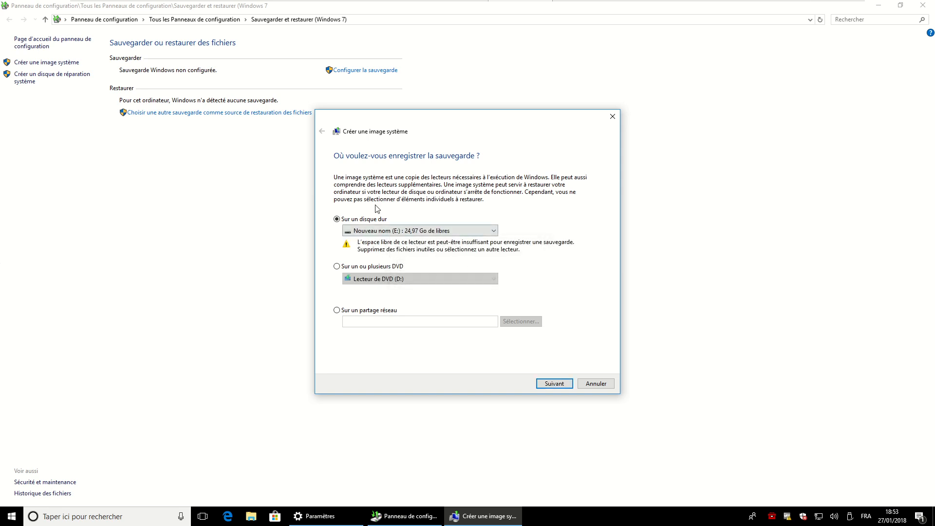
pyautogui.click(555, 383)
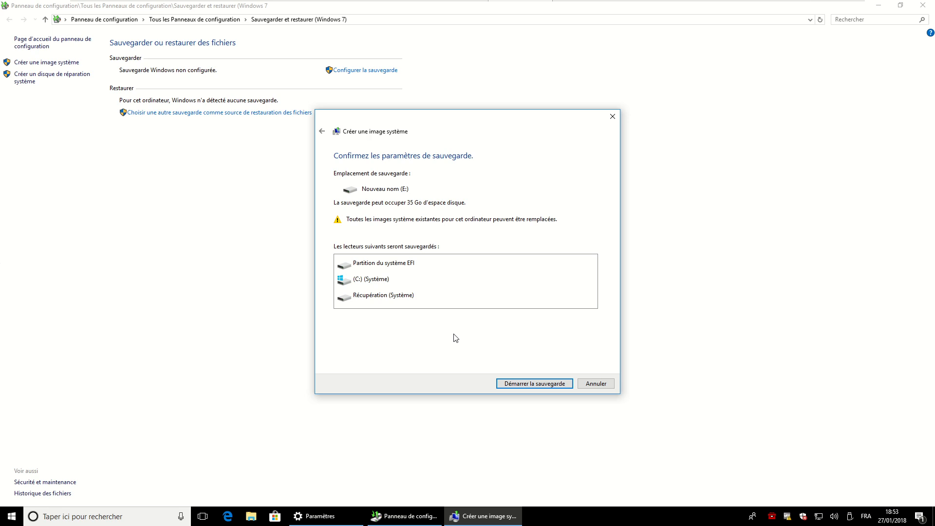
pyautogui.click(595, 384)
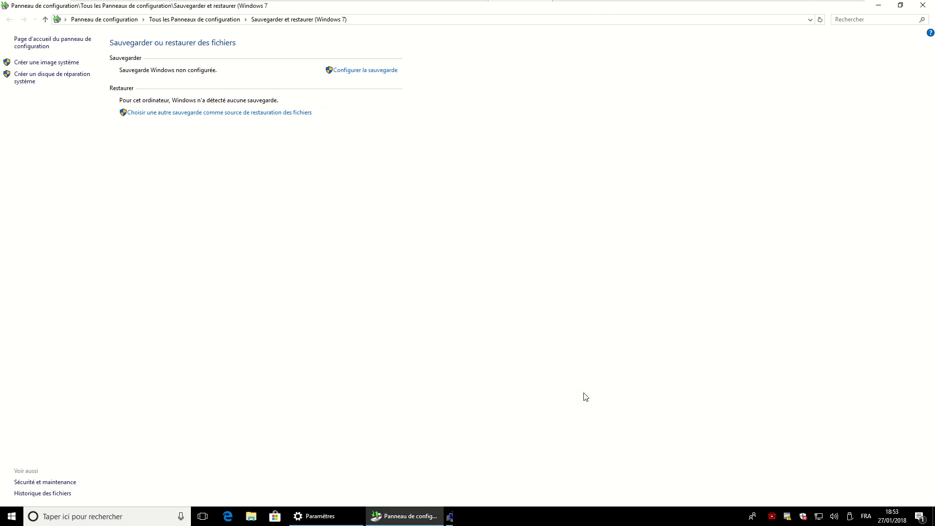
# Minimize the virtual machine and view the article in Google Chrome's second open page.
pyautogui.click(878, 6)
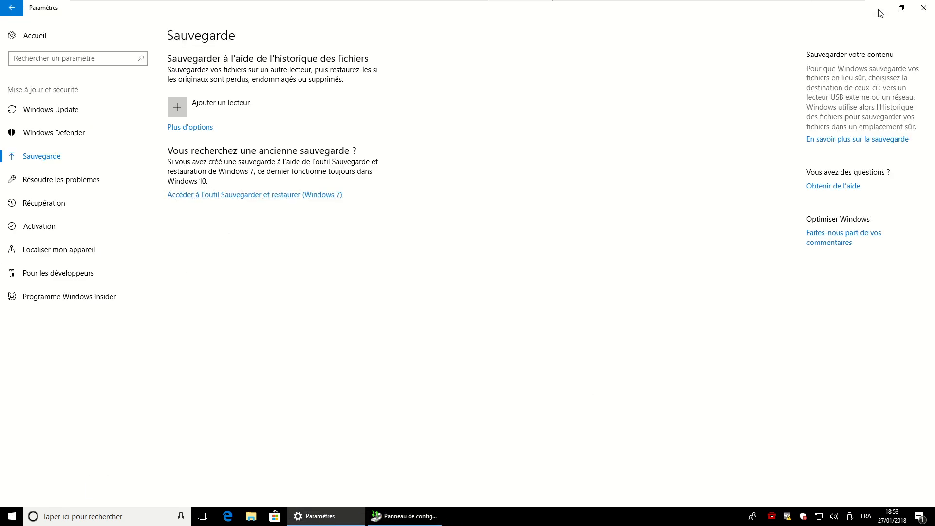
pyautogui.moveTo(417, 6)
pyautogui.click(822, 10)
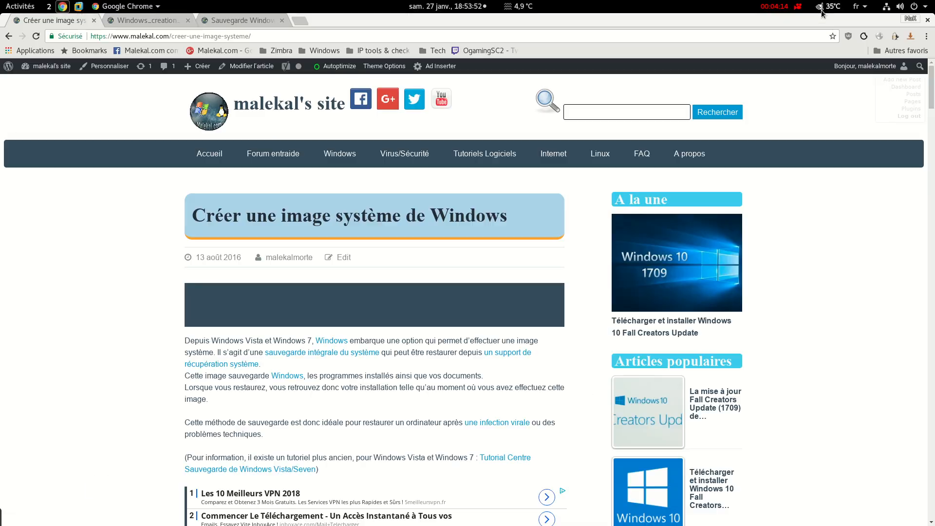
pyautogui.click(162, 21)
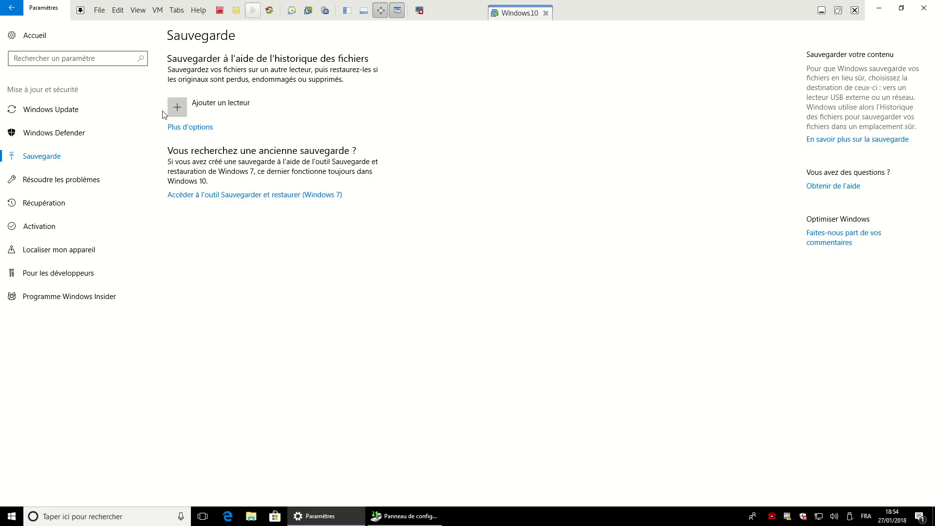
# Reopen Sauvegarder et restaurer (Windows 7) in the virtual machine and check the drive choices for creating a system repair disc.
pyautogui.click(185, 195)
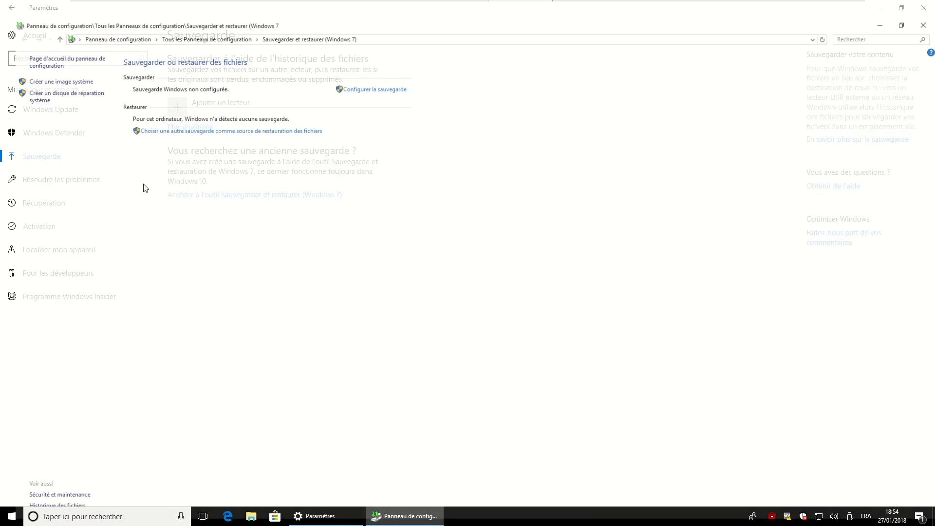
pyautogui.click(57, 76)
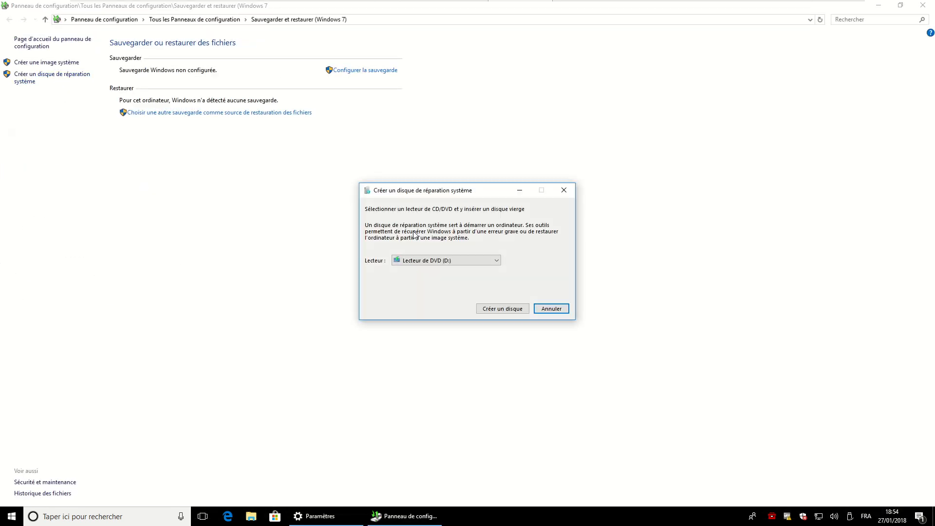
pyautogui.click(425, 261)
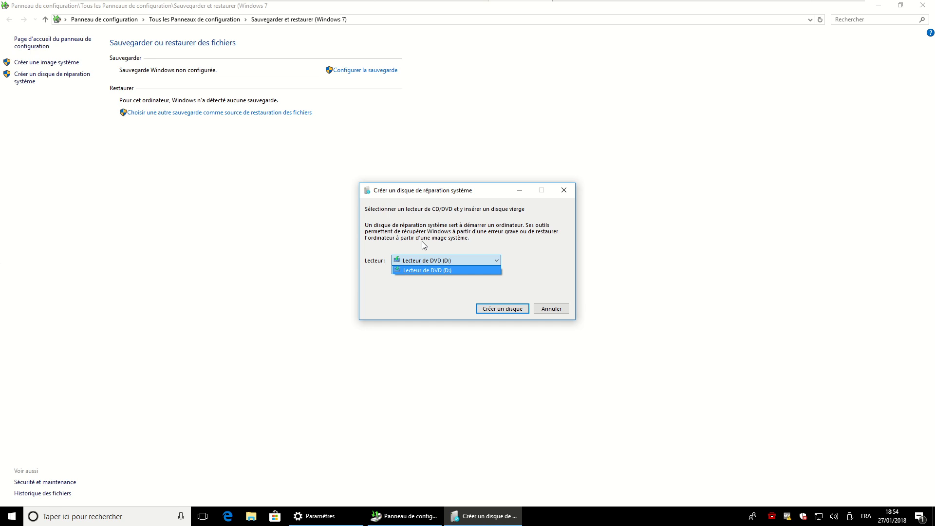
pyautogui.click(553, 306)
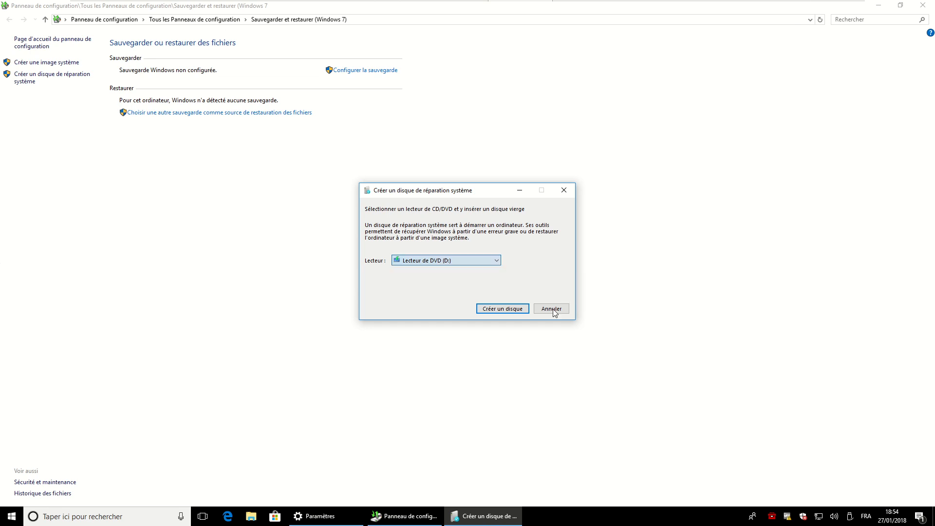
# Find Lecteur de récupération by searching "récupération", authorize it, cancel the repair disc dialog, and advance the recovery wizard with system files included.
pyautogui.click(70, 517)
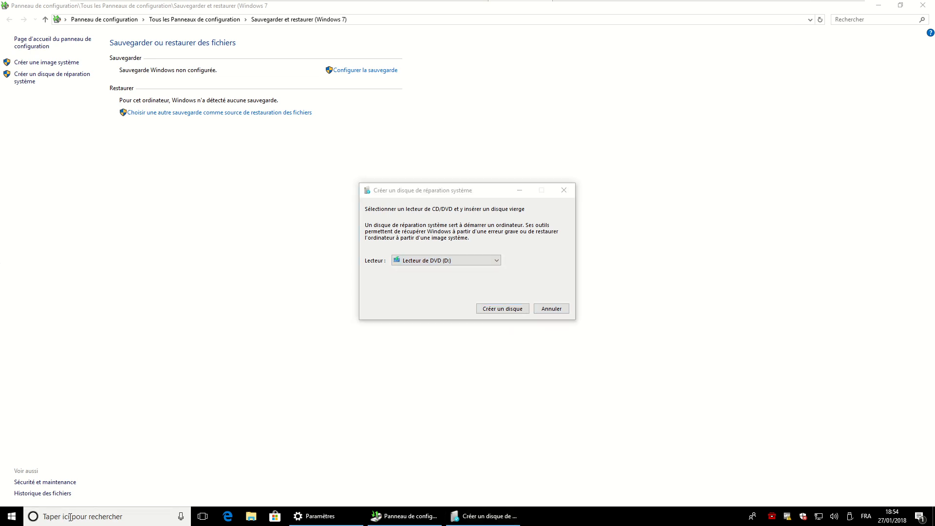
pyautogui.write('récu')
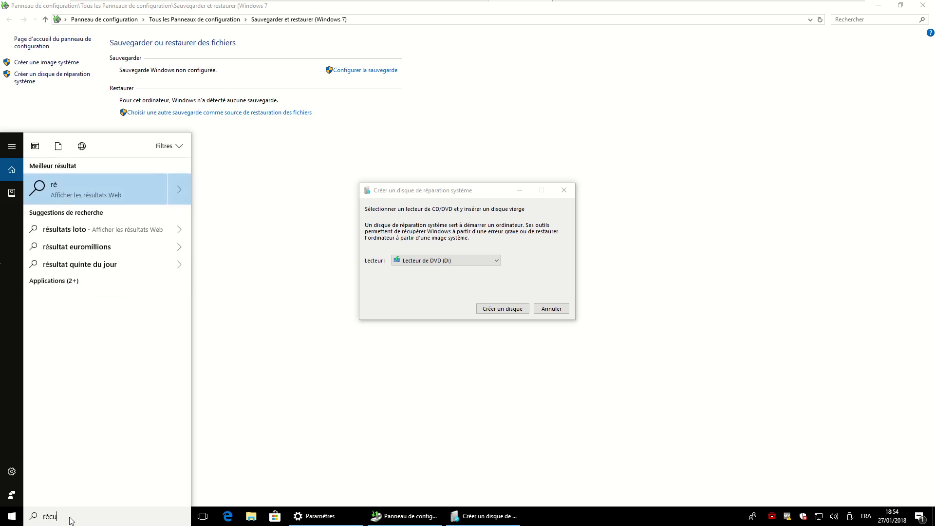
pyautogui.write('pération')
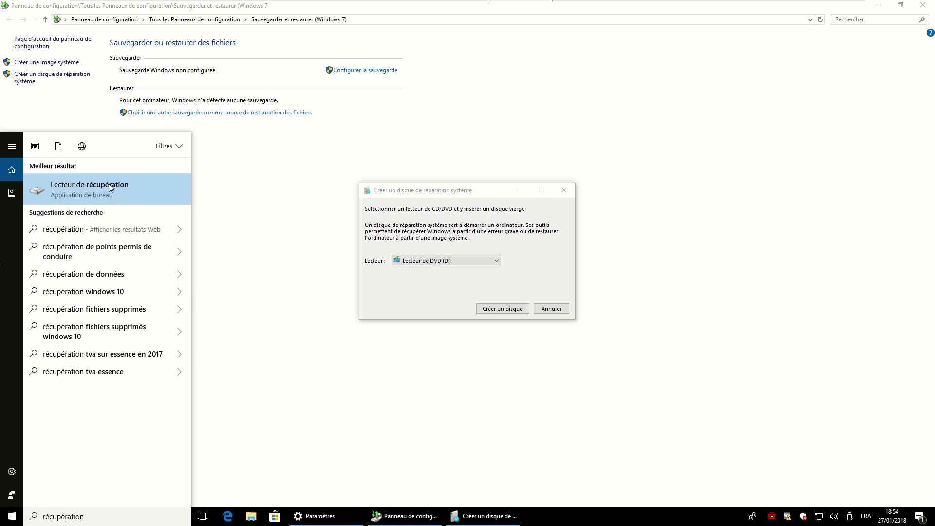
pyautogui.click(58, 185)
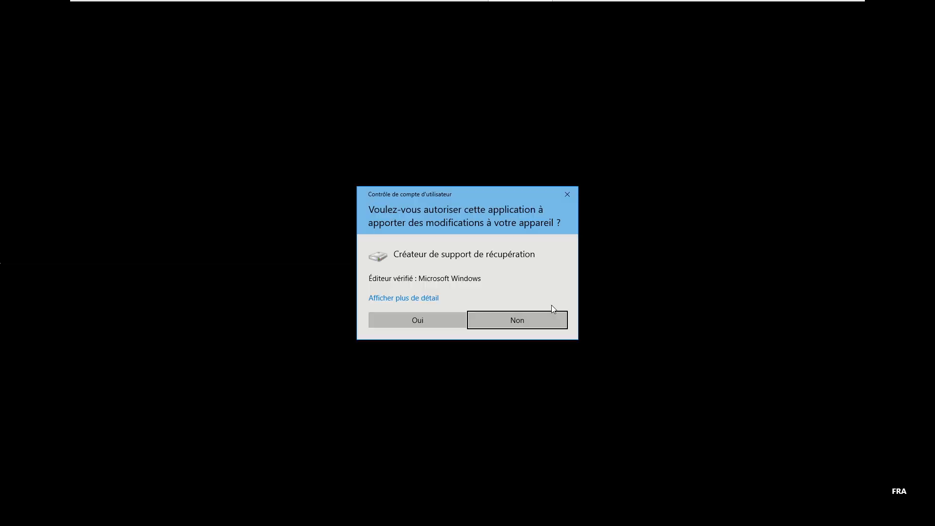
pyautogui.click(434, 318)
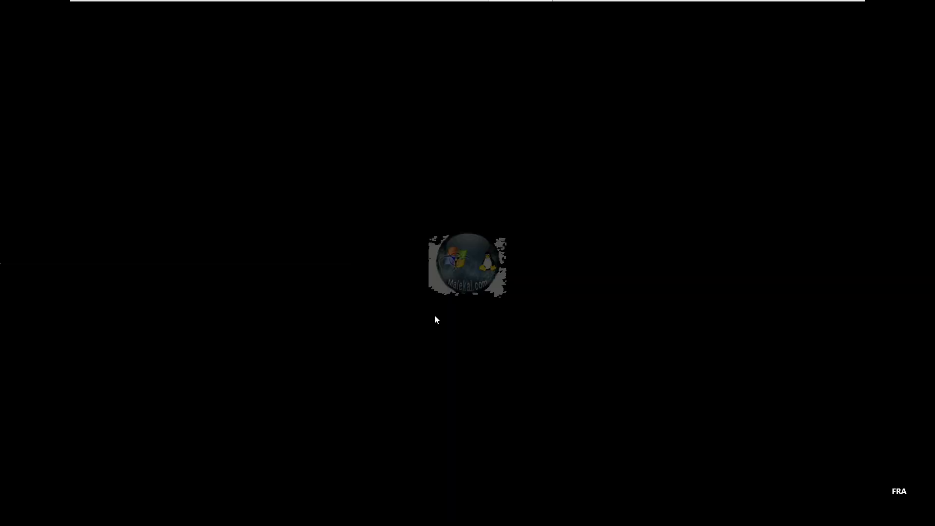
pyautogui.click(540, 310)
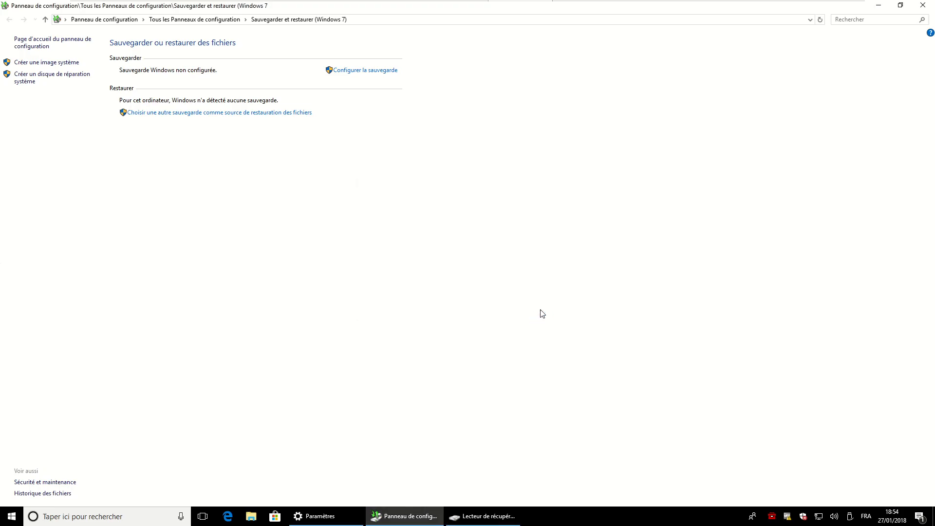
pyautogui.click(482, 516)
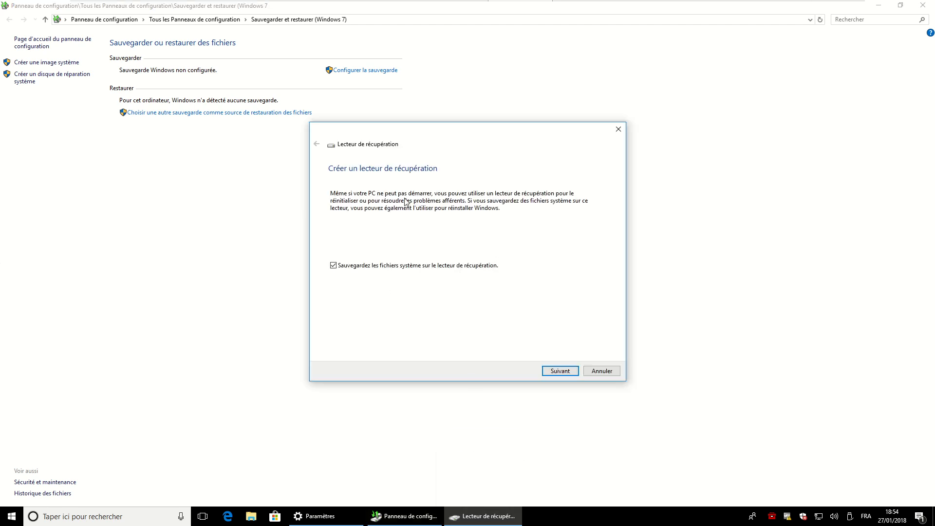
pyautogui.click(558, 370)
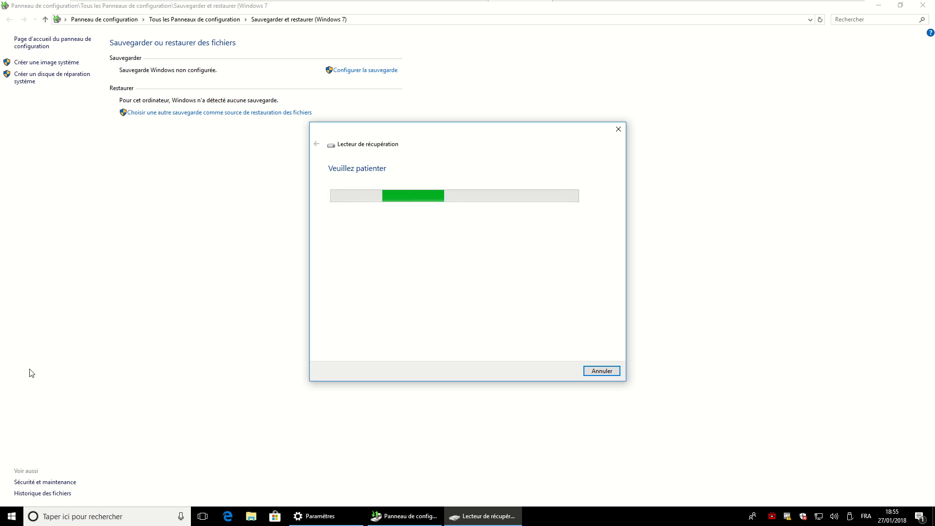
# Open the Récupération page in Windows Settings to examine the reset and advanced startup options.
pyautogui.click(12, 516)
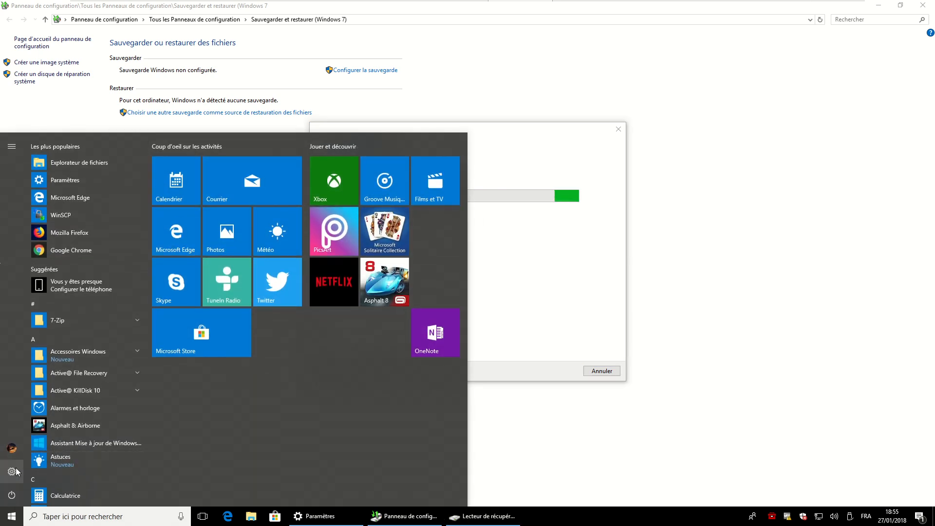
pyautogui.click(14, 471)
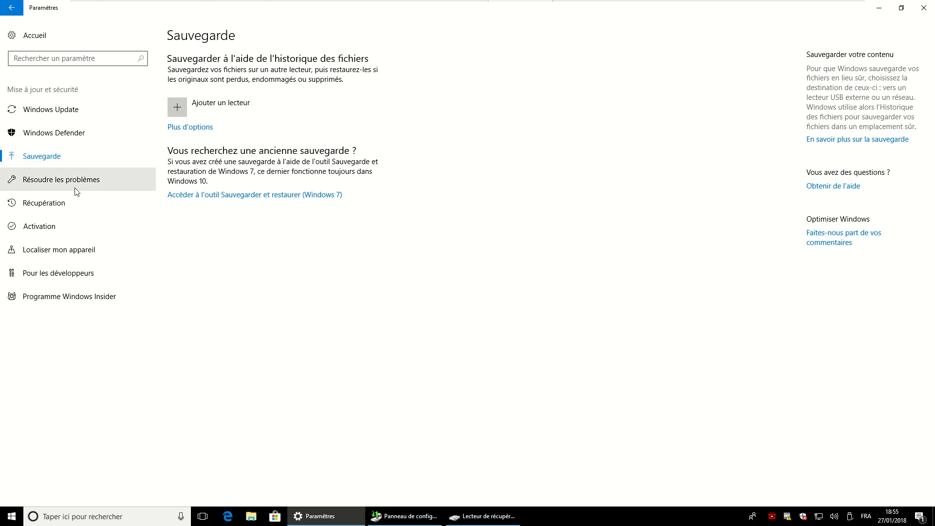
pyautogui.click(118, 197)
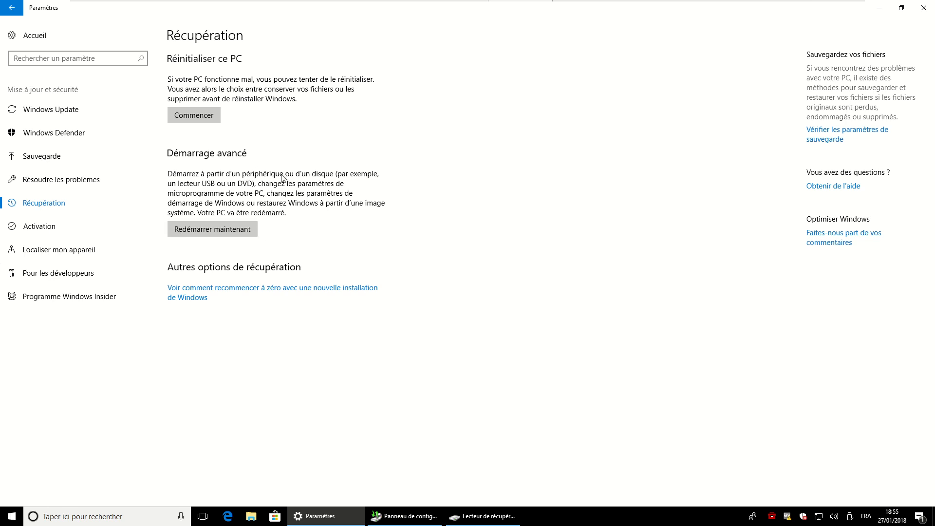
# Minimize Windows Settings, cancel the recovery drive creation and close the Sauvegarder et restaurer window.
pyautogui.click(879, 8)
pyautogui.click(607, 373)
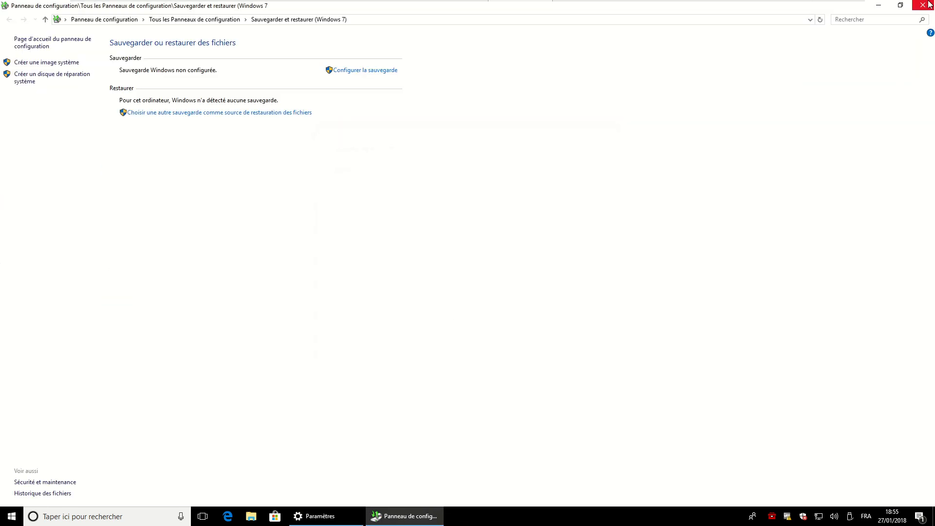
pyautogui.click(917, 5)
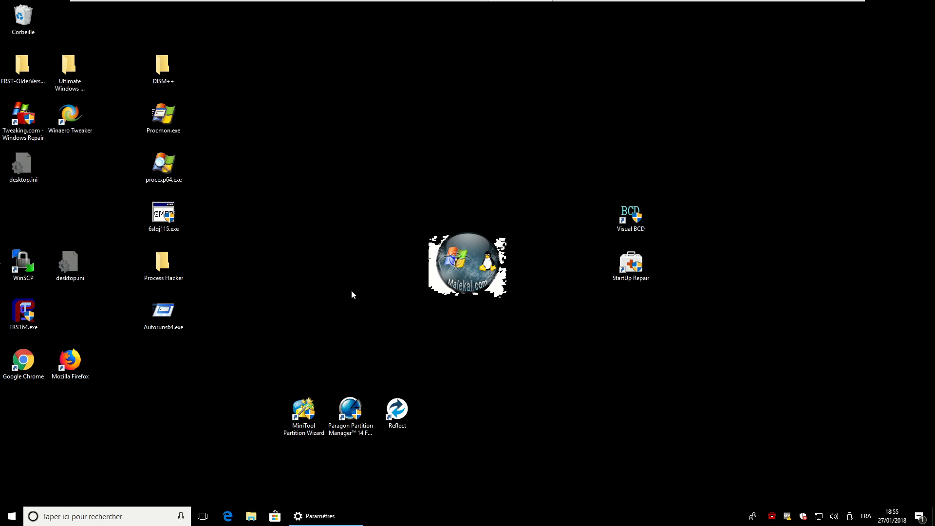
# Open a maximized File Explorer window and browse to the E:\WindowsImageBackup\Win10 folder to examine the existing system image.
pyautogui.press('super+e')
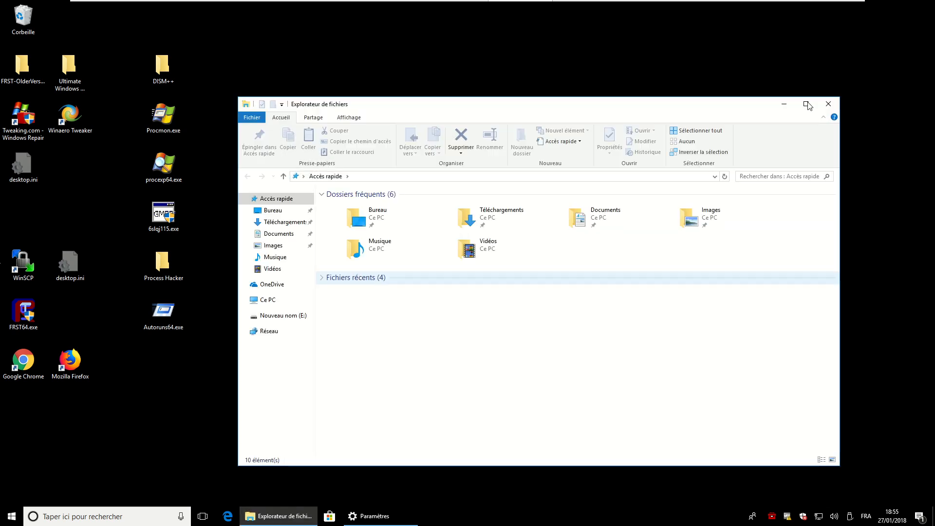
pyautogui.click(806, 104)
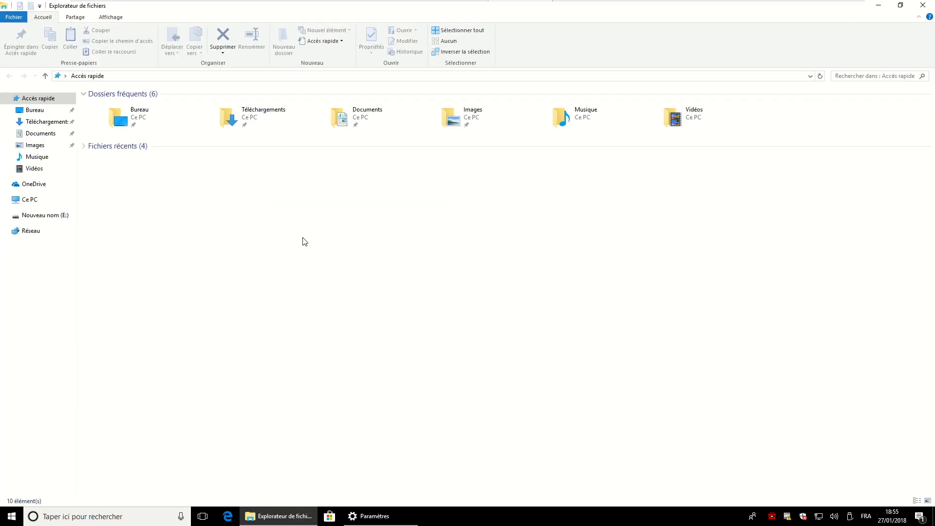
pyautogui.click(51, 216)
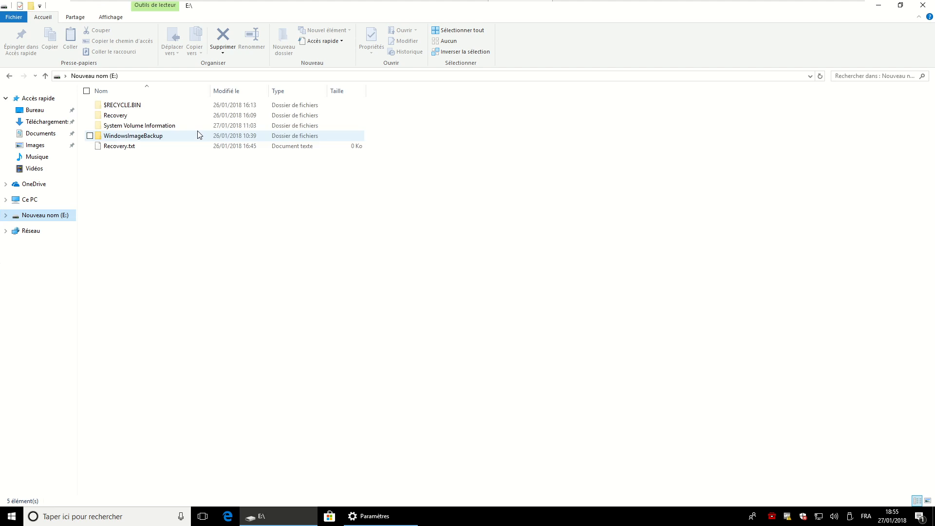
pyautogui.doubleClick(132, 138)
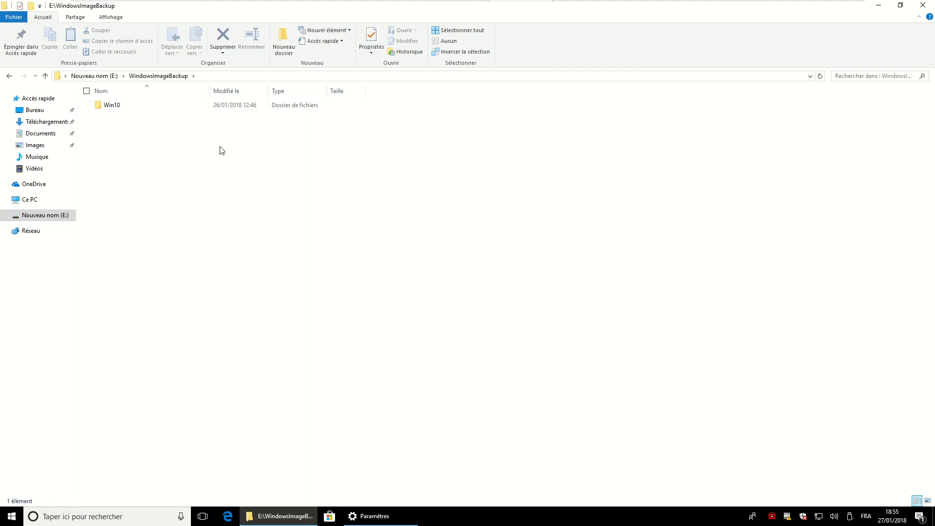
pyautogui.doubleClick(131, 106)
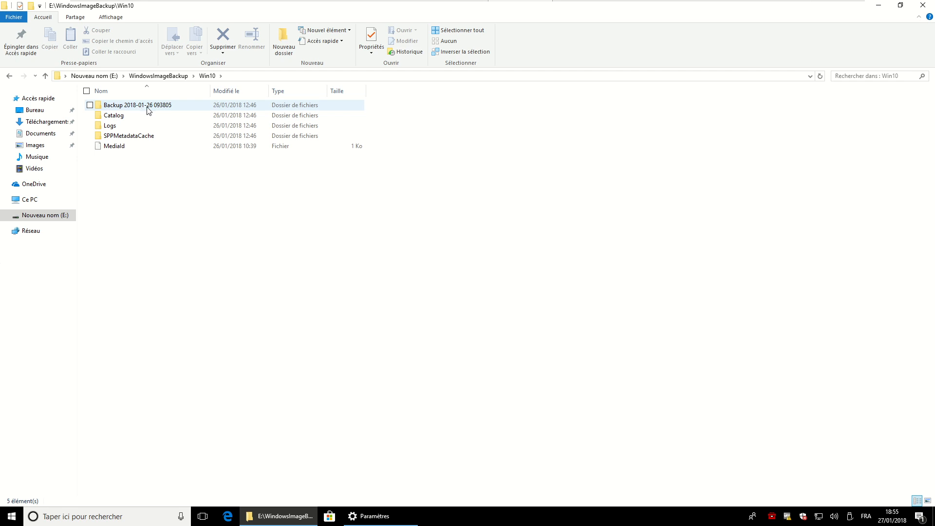
pyautogui.click(149, 109)
pyautogui.doubleClick(148, 109)
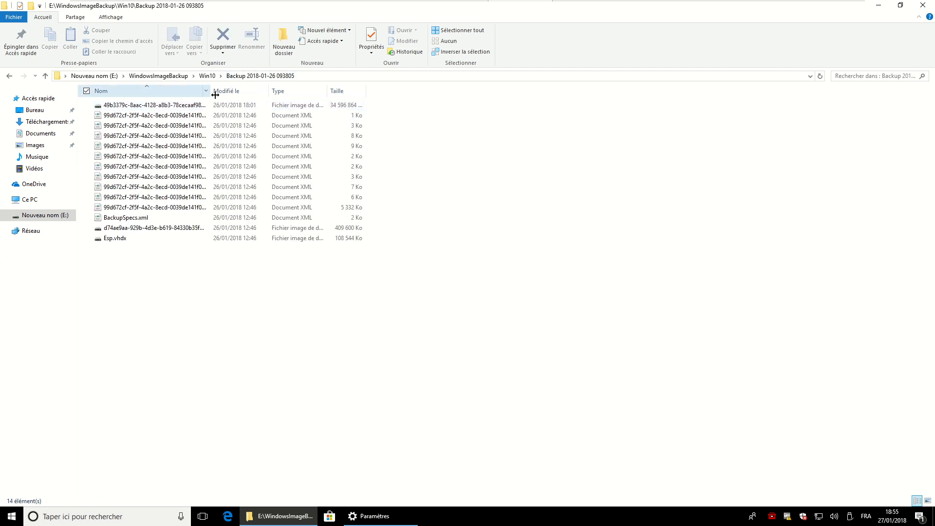
pyautogui.moveTo(210, 92); pyautogui.dragTo(491, 93)
pyautogui.moveTo(645, 92); pyautogui.dragTo(711, 97)
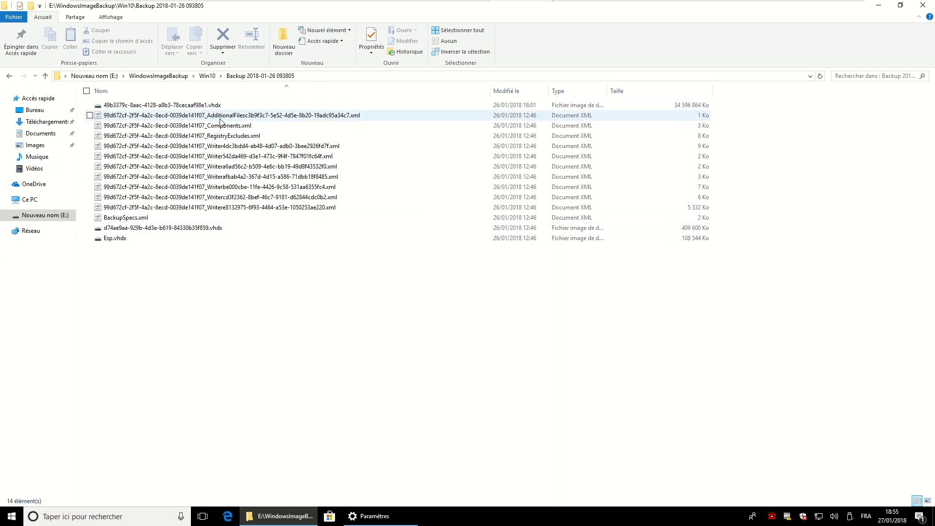
pyautogui.click(220, 107)
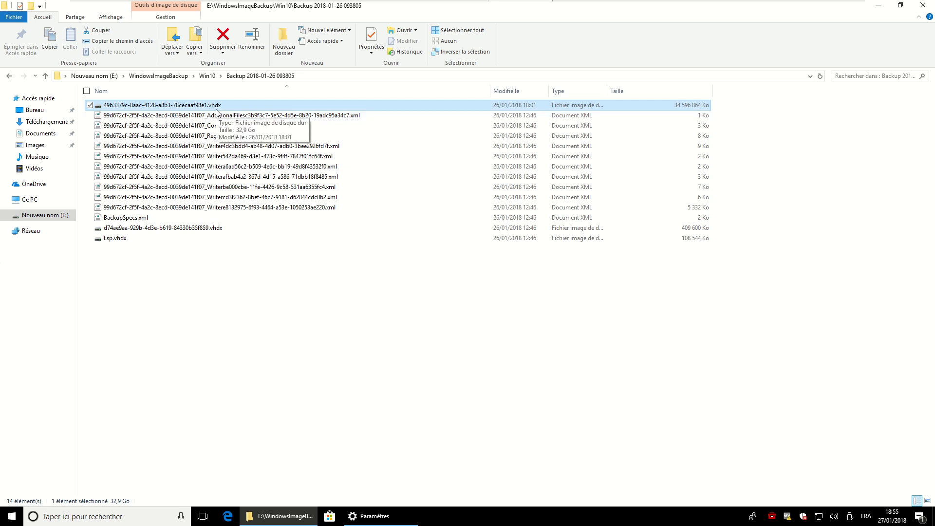
pyautogui.click(156, 228)
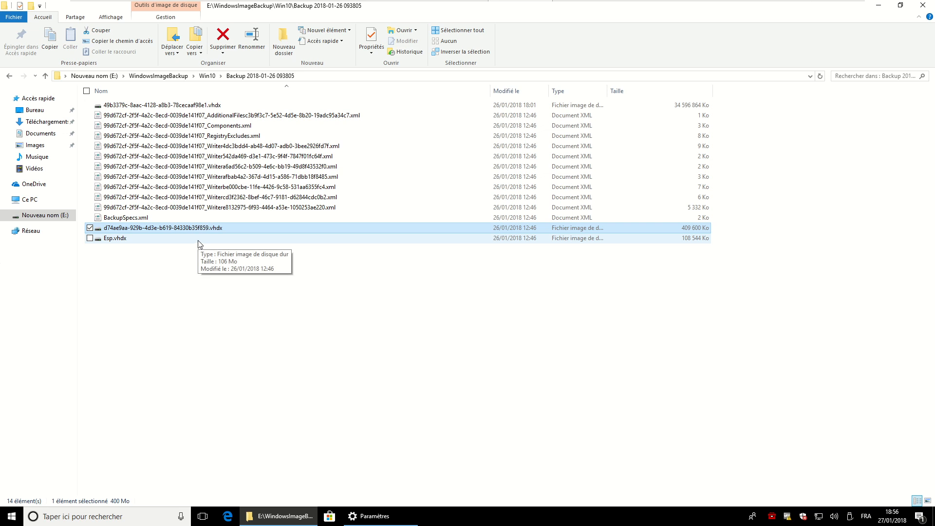
# Open Disk Management (Gestion des disques) in a maximized window.
pyautogui.rightClick(12, 516)
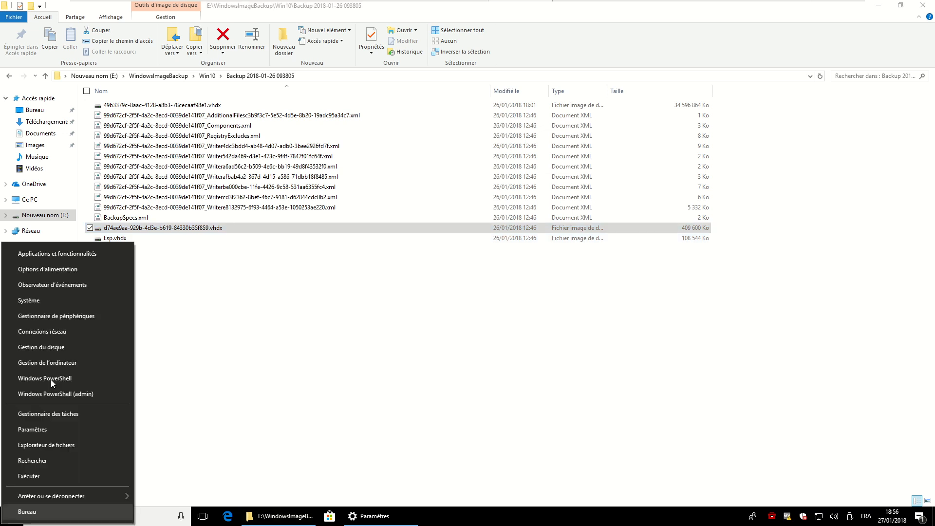
pyautogui.click(64, 346)
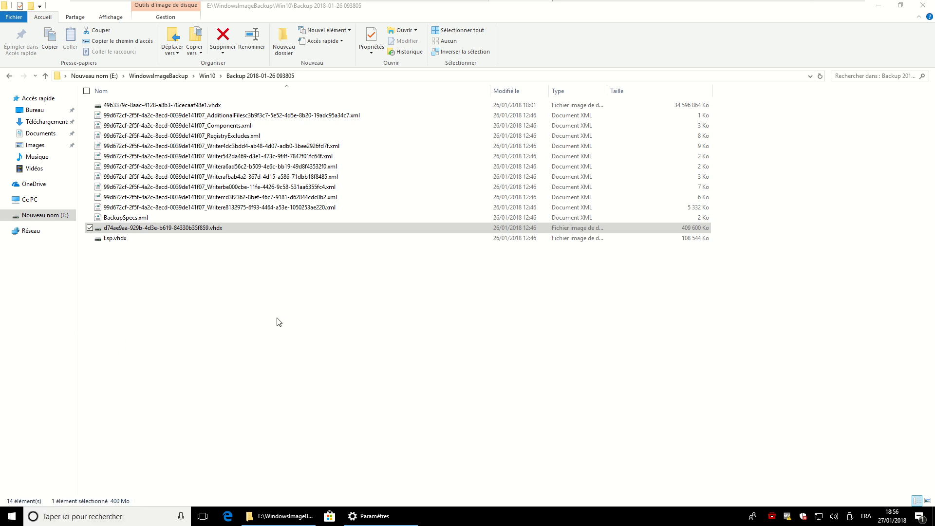
pyautogui.click(400, 54)
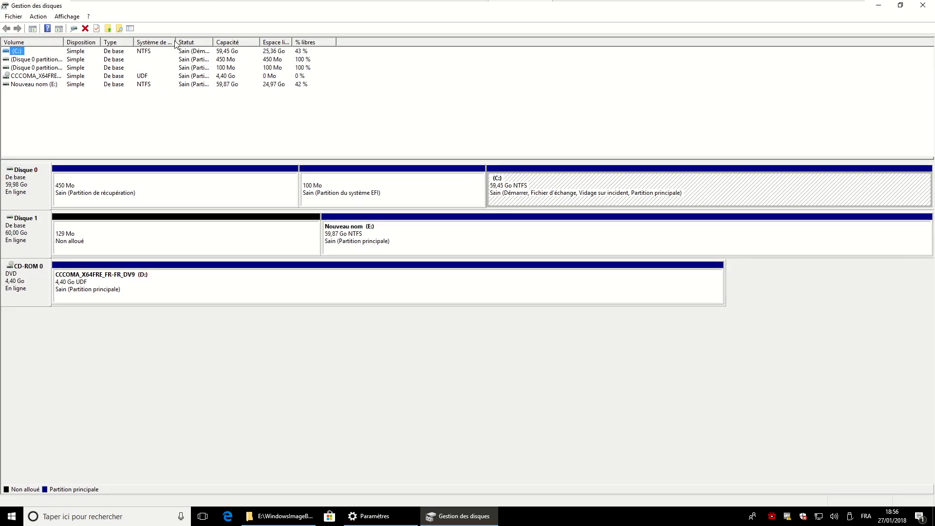
pyautogui.click(39, 17)
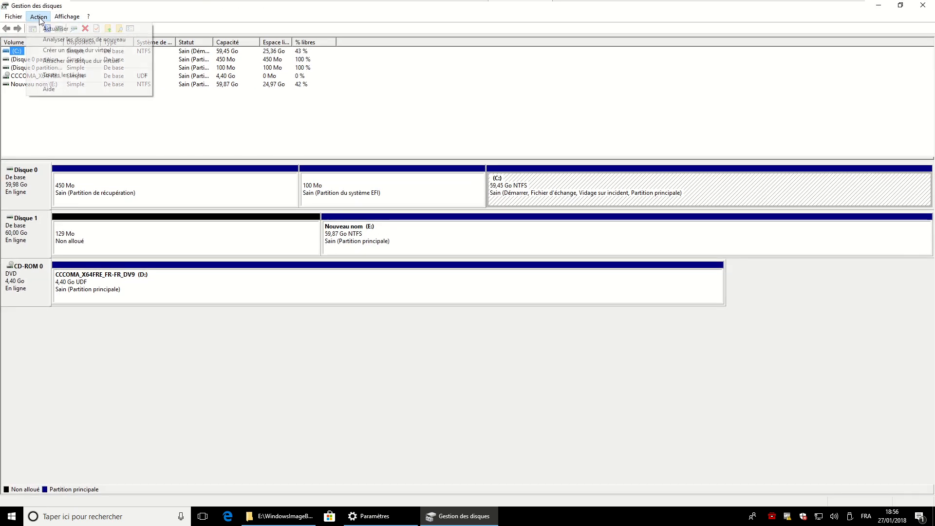
pyautogui.click(58, 62)
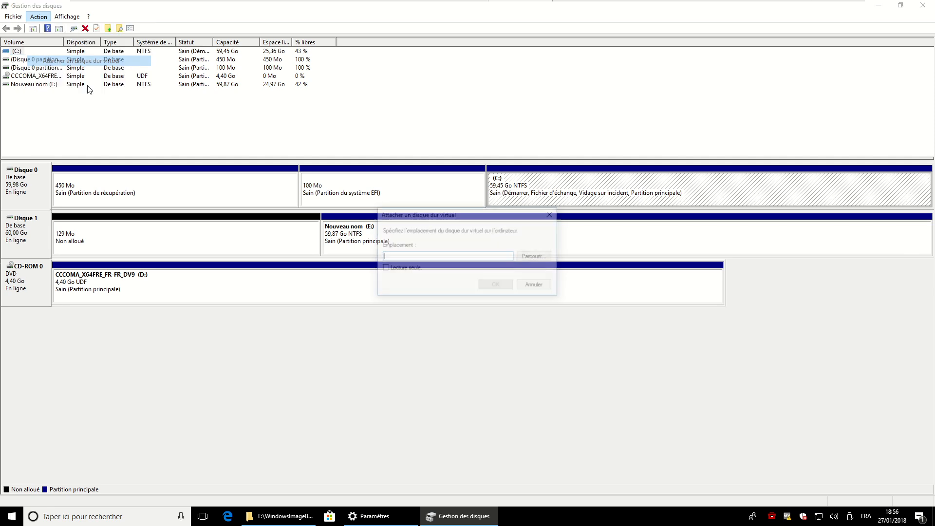
pyautogui.click(539, 258)
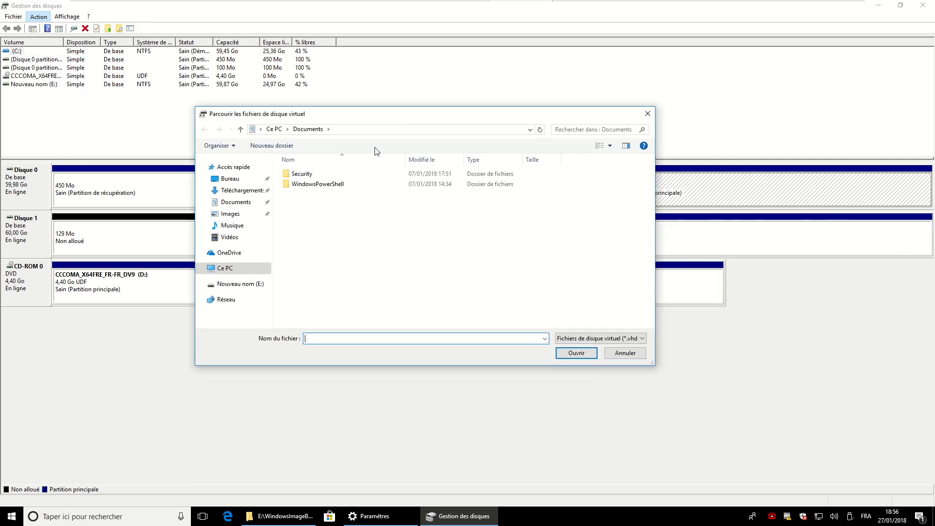
pyautogui.click(236, 284)
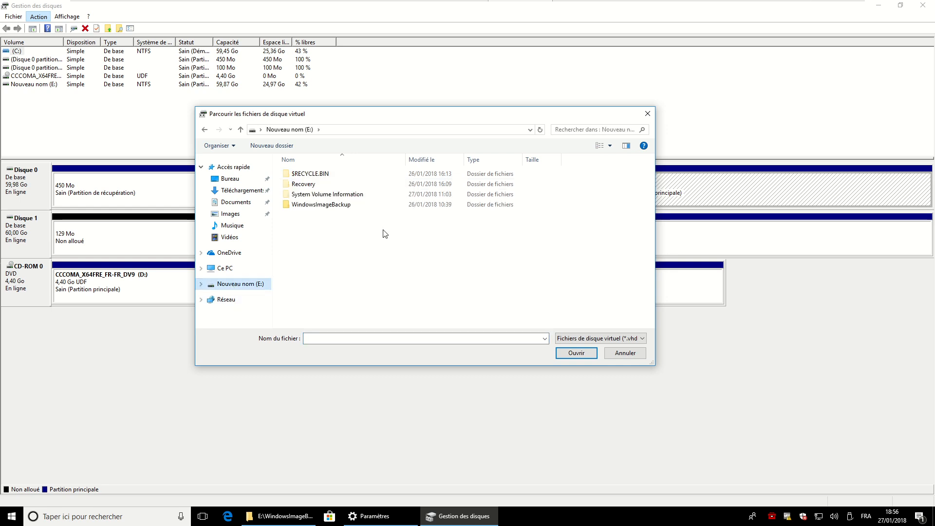
pyautogui.doubleClick(347, 206)
pyautogui.doubleClick(315, 176)
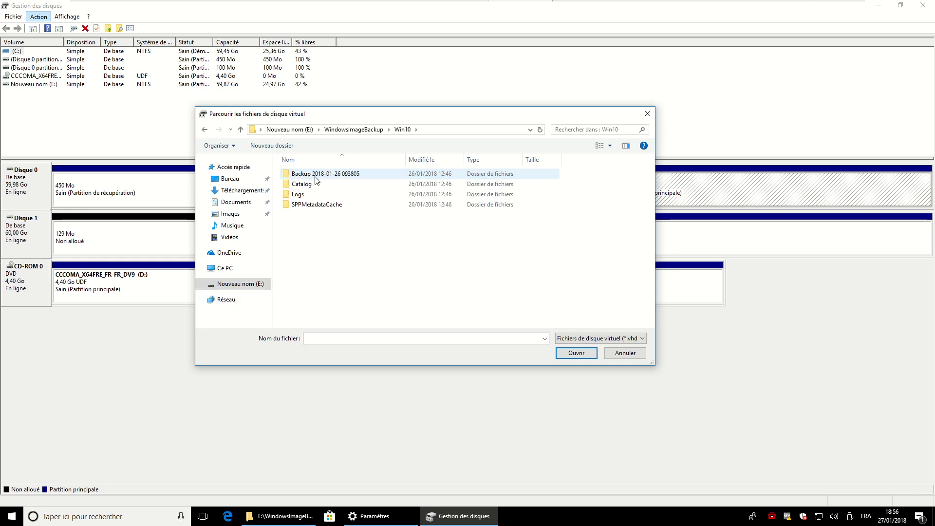
pyautogui.doubleClick(317, 175)
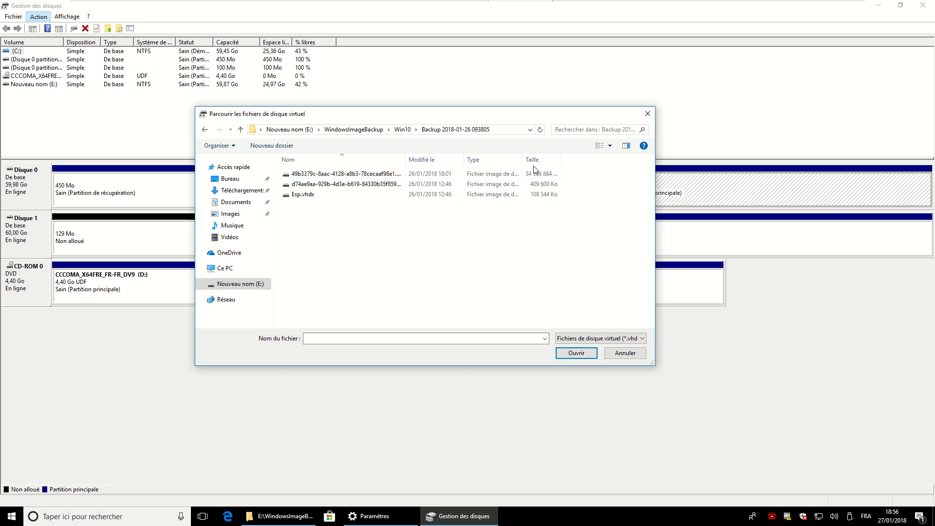
pyautogui.doubleClick(299, 175)
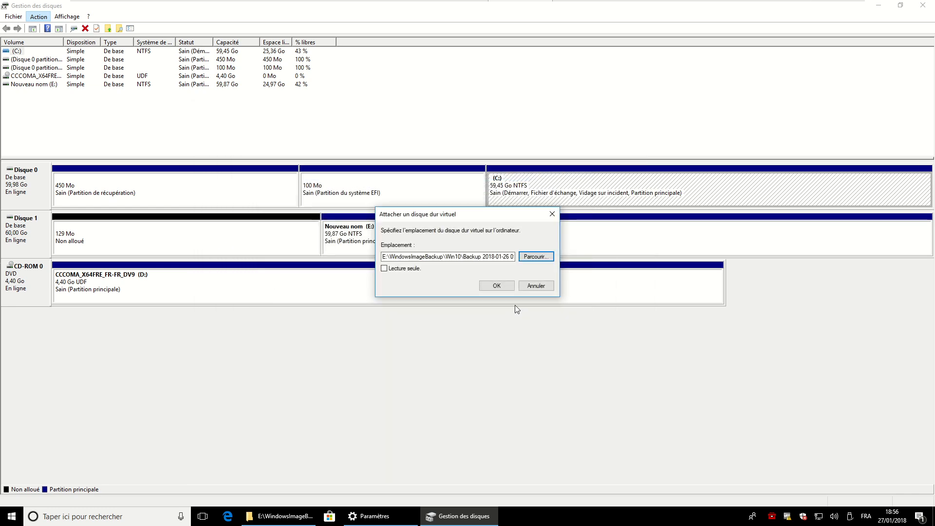
pyautogui.click(507, 287)
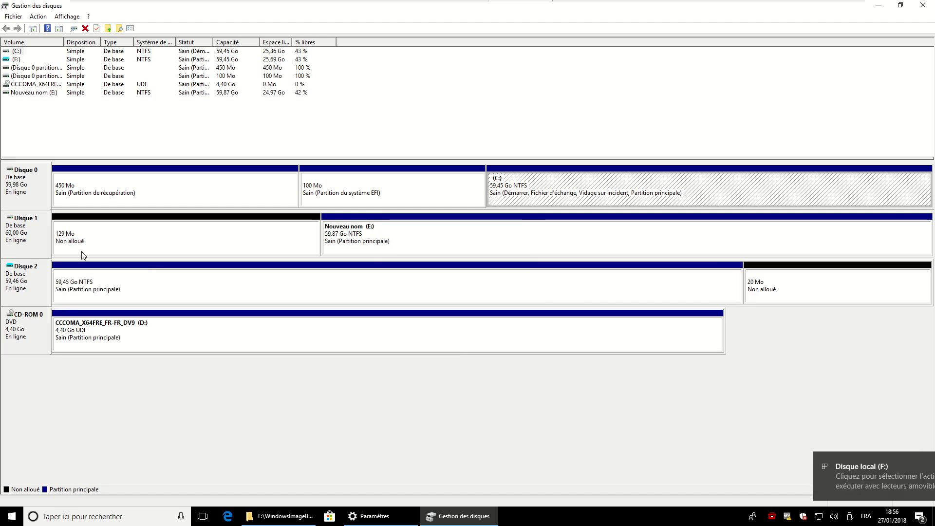
# Open the attached disk F: in File Explorer and examine its Windows, Program Files (x86) and Utilisateurs folders.
pyautogui.click(820, 471)
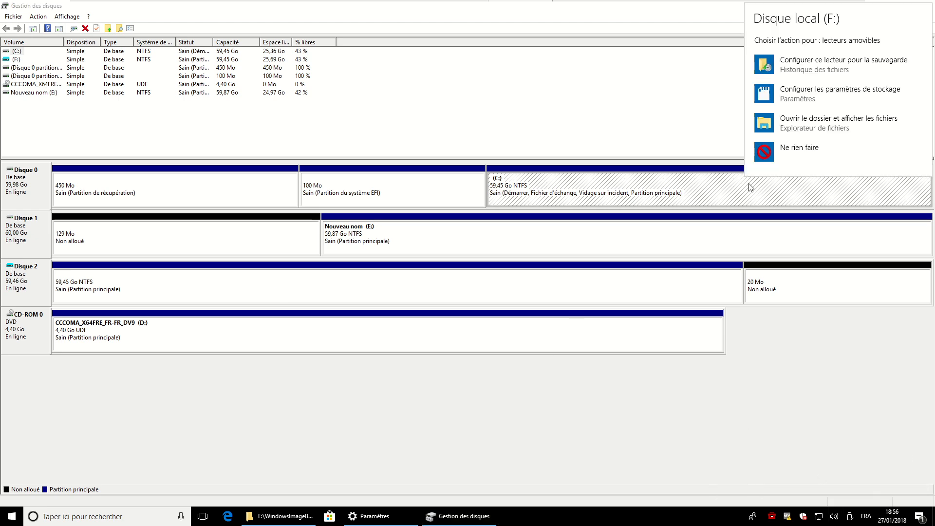
pyautogui.click(812, 124)
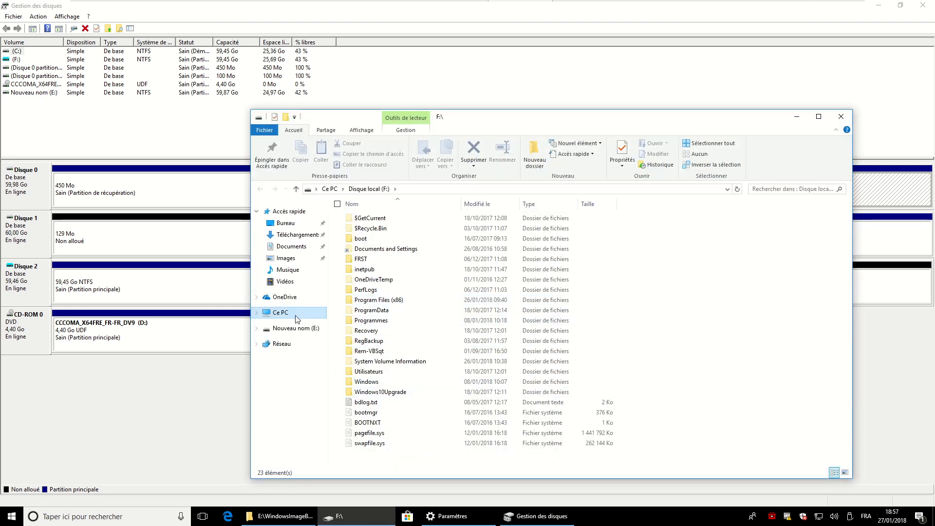
pyautogui.click(257, 312)
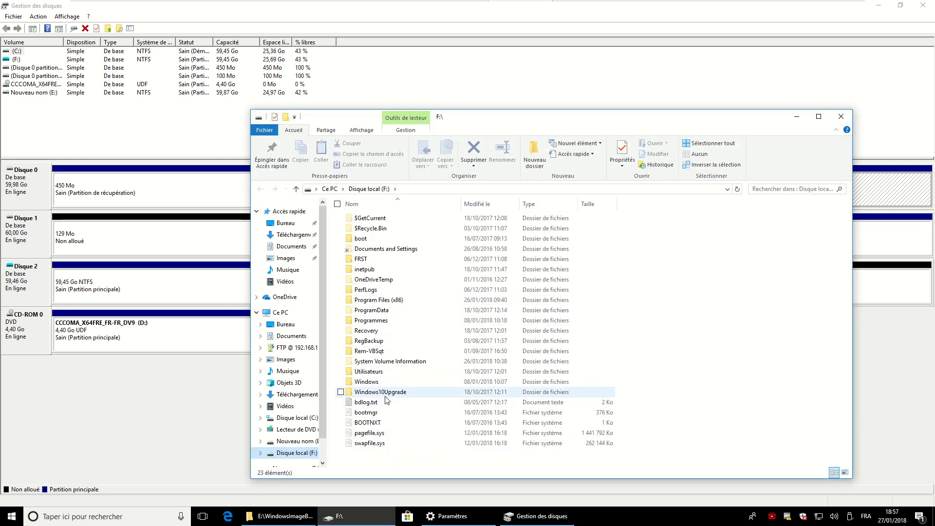
pyautogui.click(382, 382)
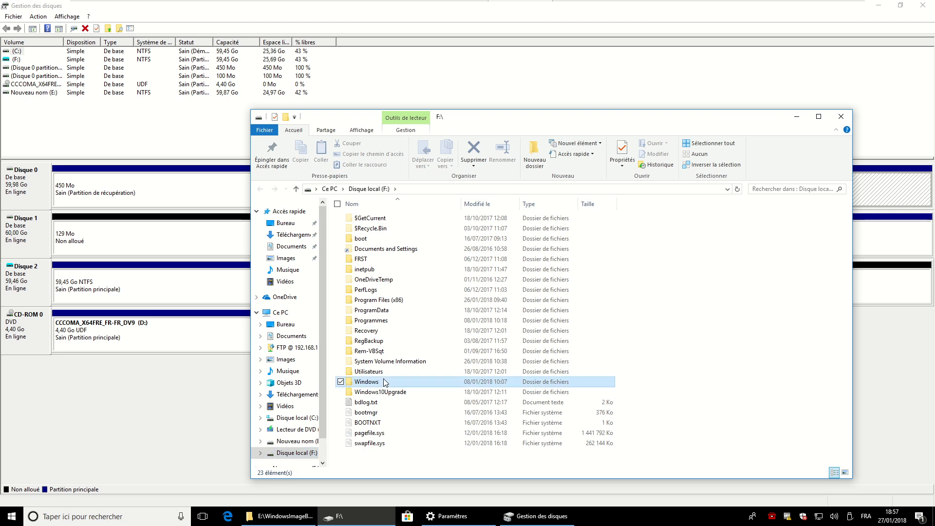
pyautogui.click(406, 300)
pyautogui.click(381, 372)
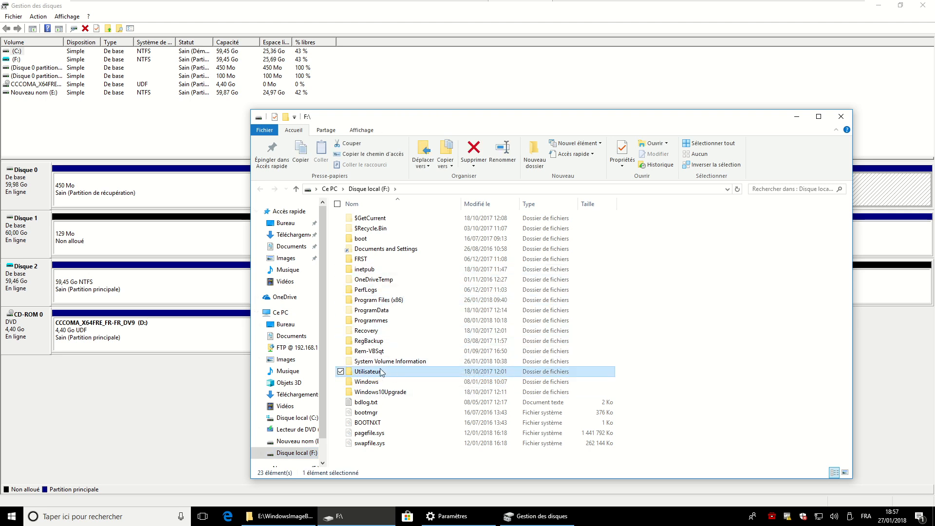
# Maximize the F: window and compare the backed-up disk's contents with those of Disque local (C:).
pyautogui.doubleClick(507, 113)
pyautogui.click(819, 7)
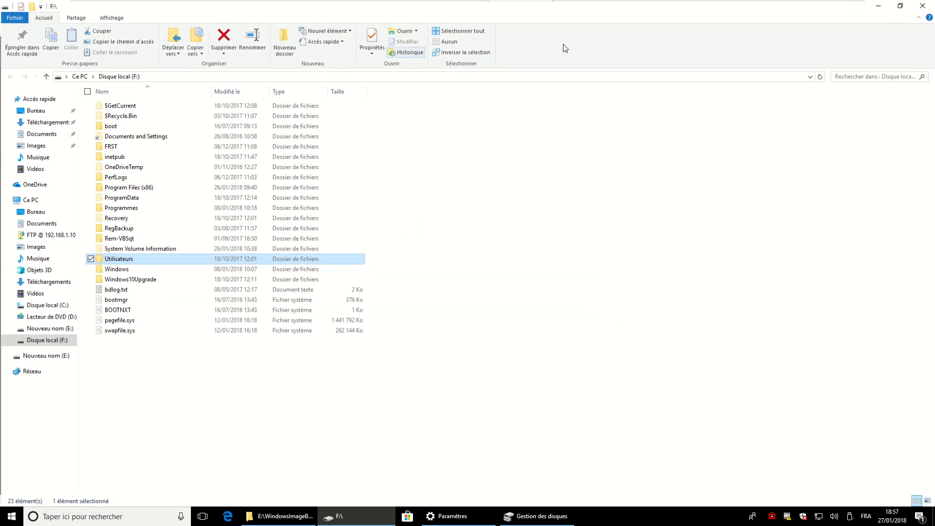
pyautogui.click(59, 305)
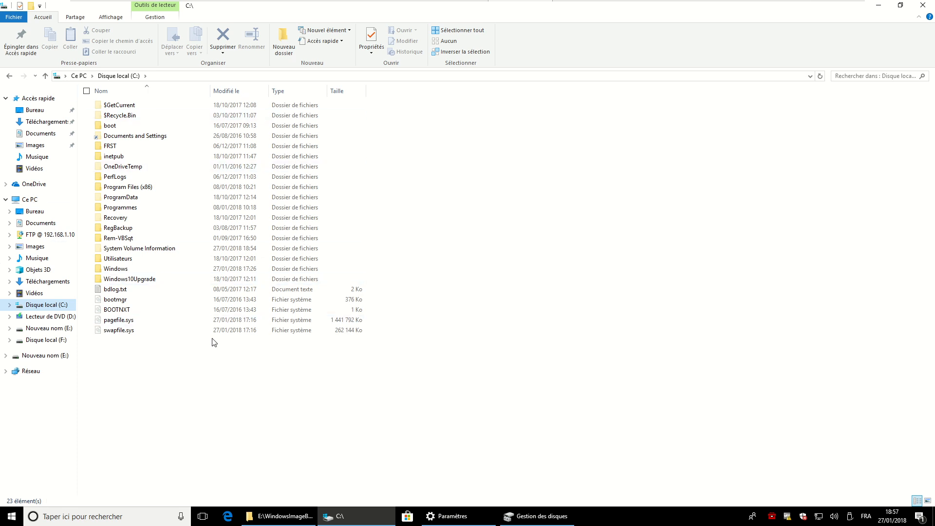
pyautogui.click(54, 329)
pyautogui.click(56, 339)
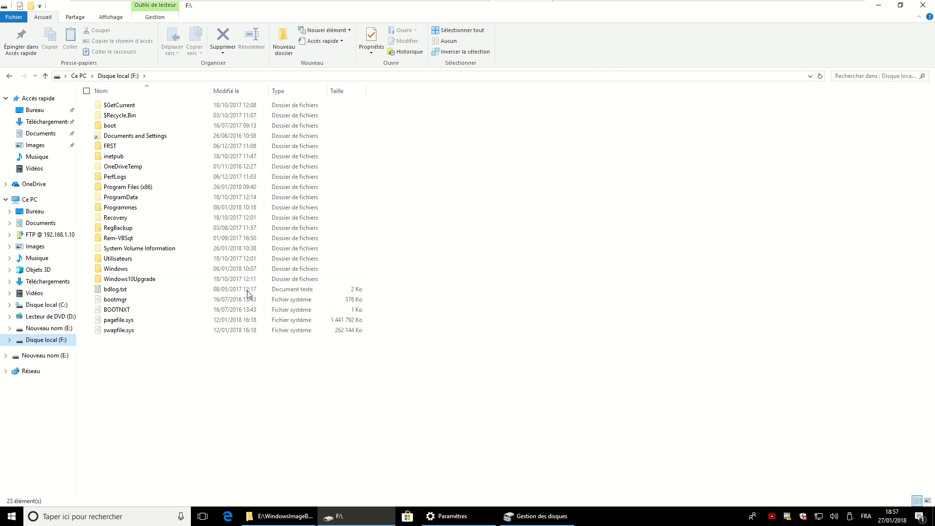
# Close the F: File Explorer window, Disk Management and the backup folder window.
pyautogui.click(923, 5)
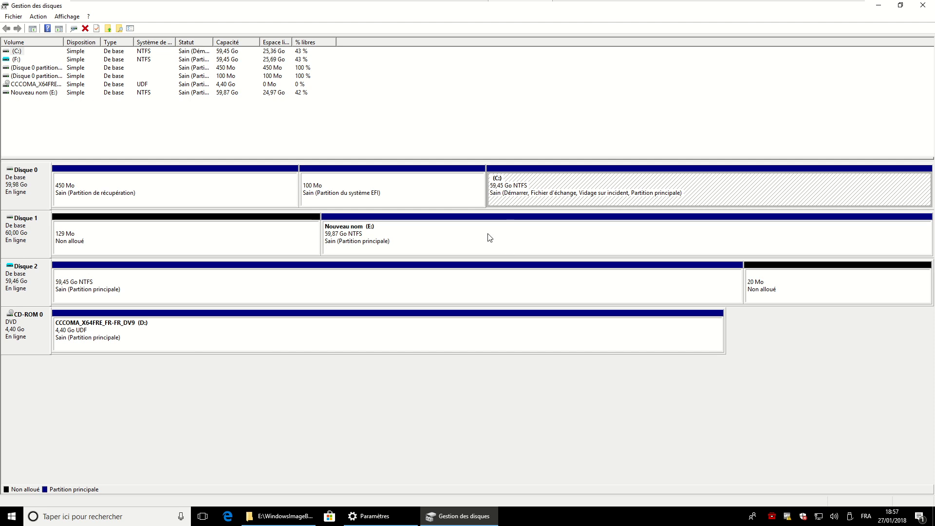
pyautogui.click(923, 5)
pyautogui.hotkey('alt', 'F4')
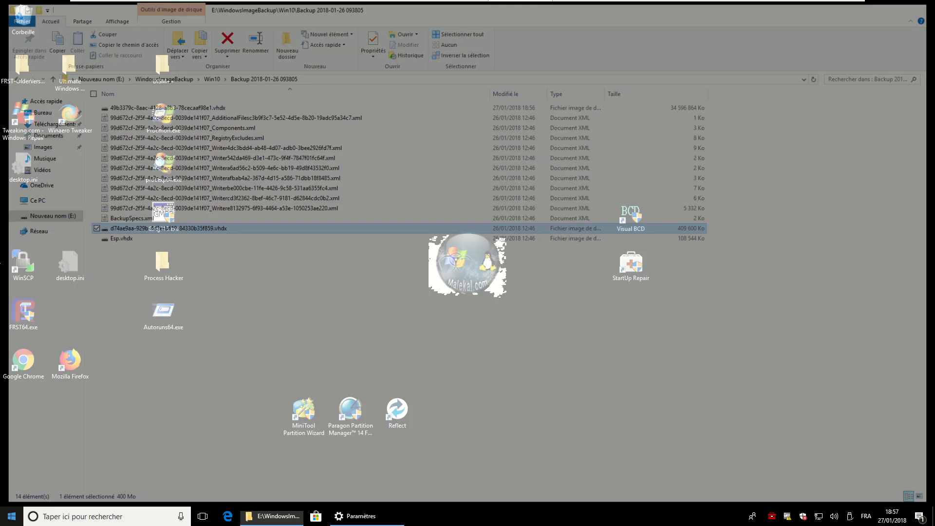
# Restart Windows, forcing the restart despite WR Tray Icon still running.
pyautogui.rightClick(10, 519)
pyautogui.moveTo(28, 496)
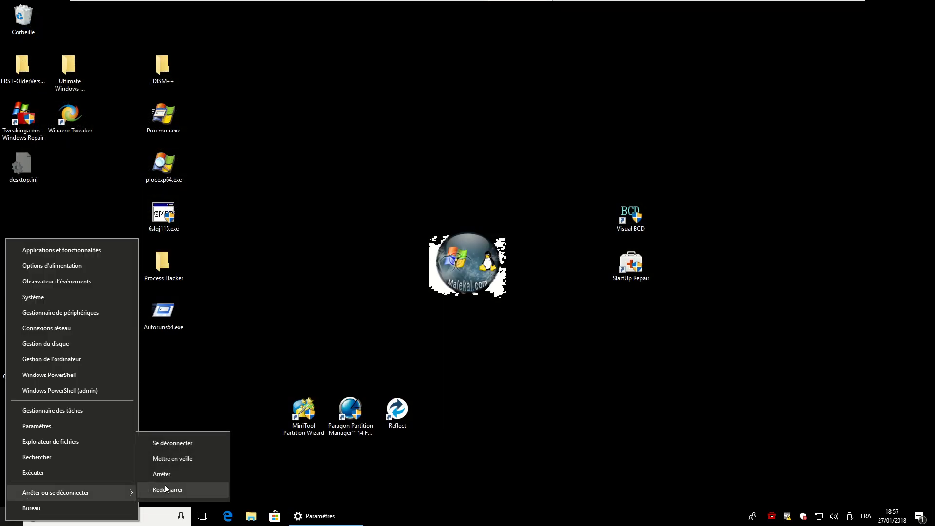
pyautogui.click(164, 488)
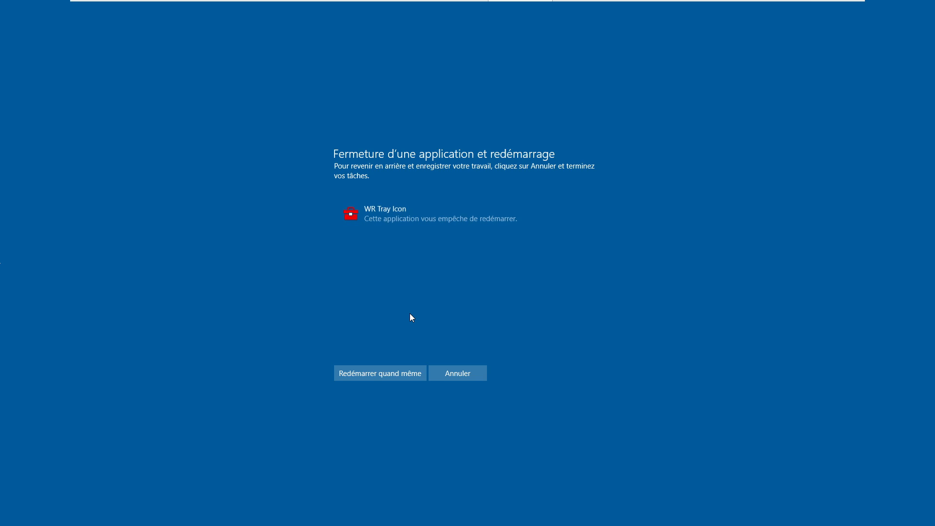
pyautogui.click(407, 373)
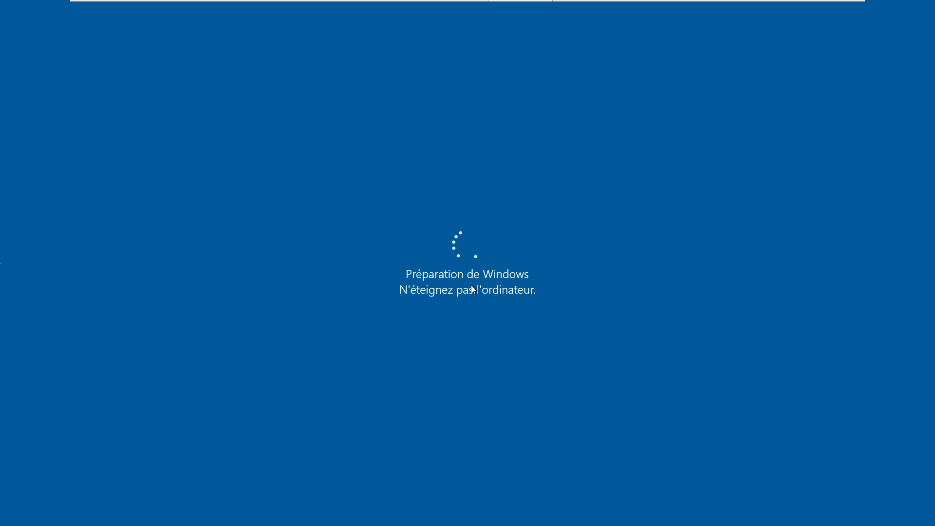
# Enter the Boot Manager during startup and boot the Windows disc from EFI VMware Virtual SATA CDROM Drive (1.0).
pyautogui.moveTo(373, 7)
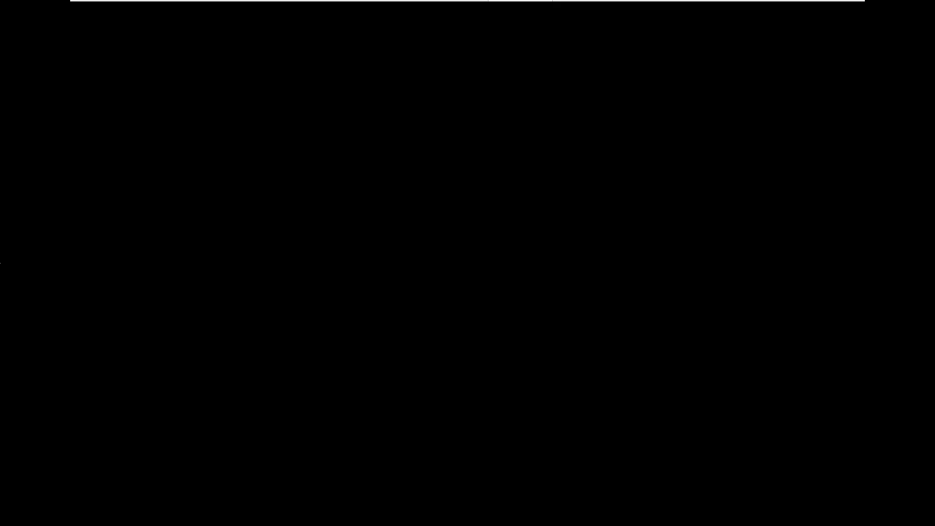
pyautogui.press('Escape')
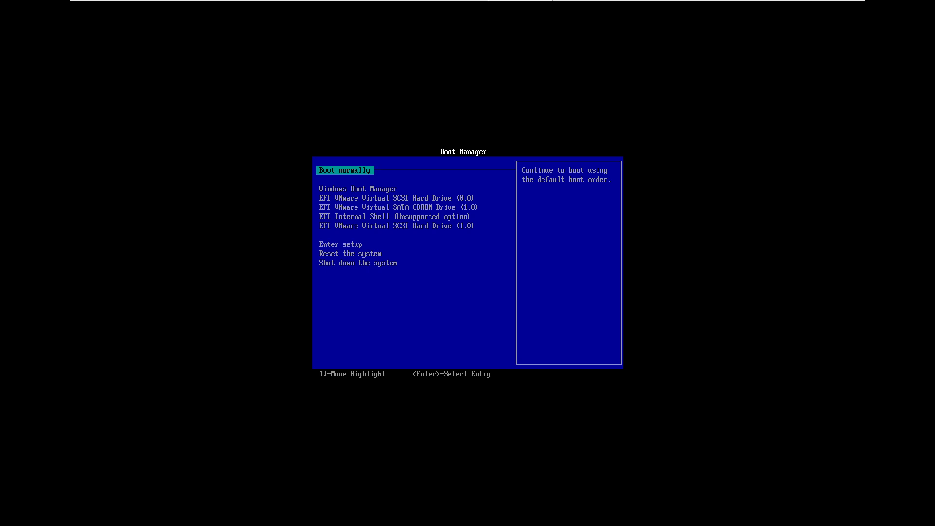
pyautogui.press('Down')
pyautogui.press('Down')
pyautogui.press('Down')
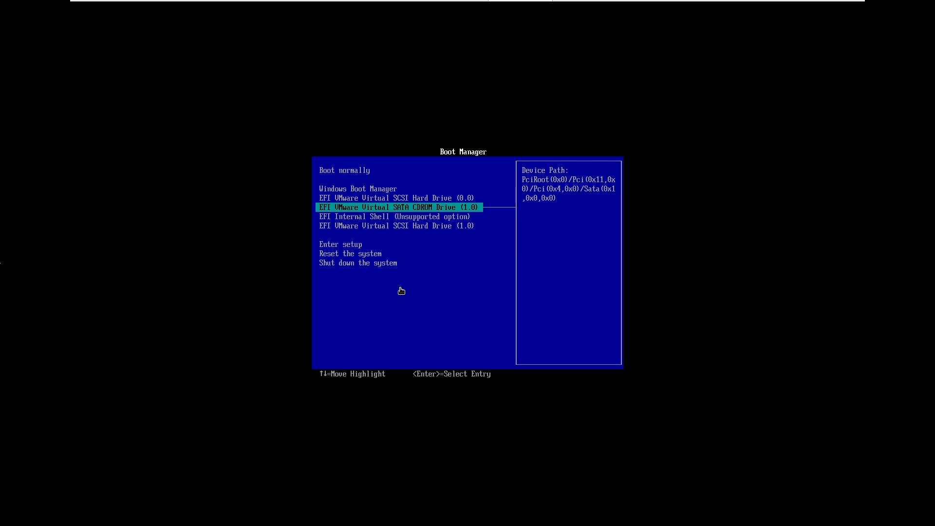
pyautogui.press('Up')
pyautogui.press('Down')
pyautogui.press('Return')
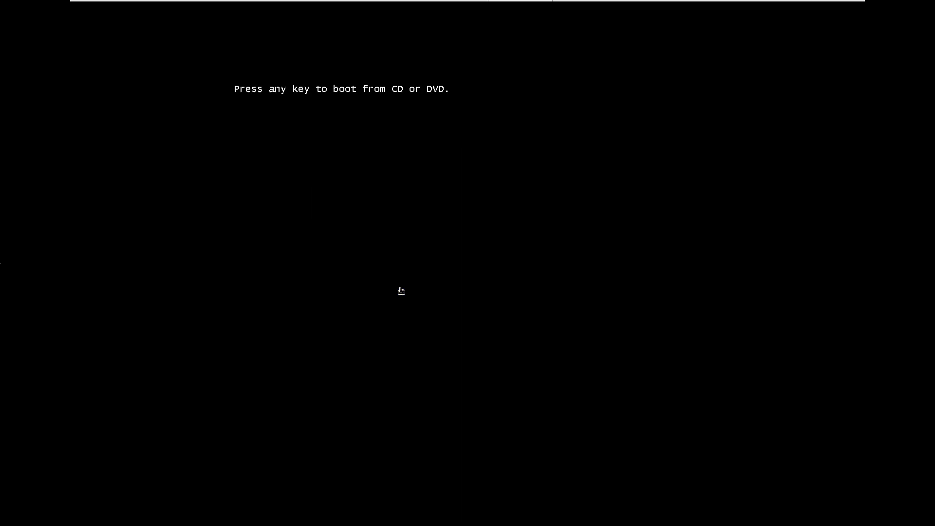
pyautogui.press('Return')
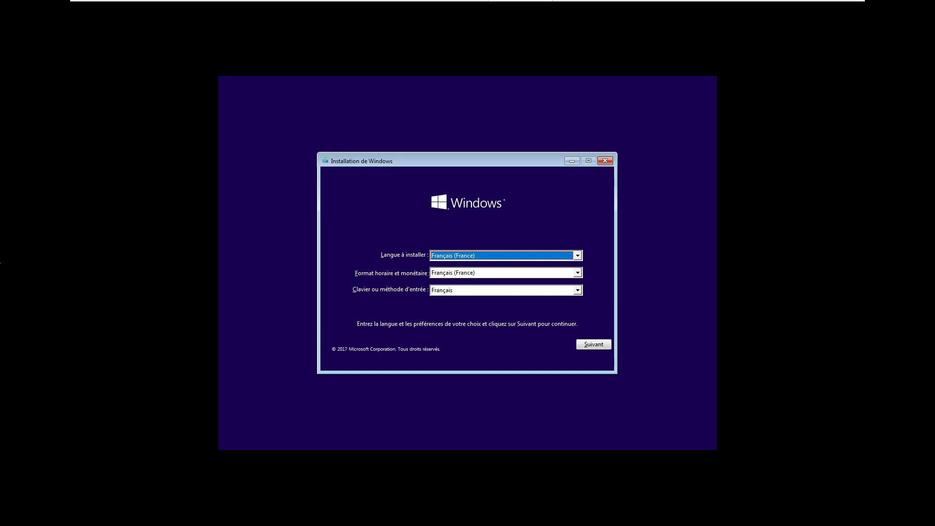
# Accept the Français (France) language settings in Windows Setup and choose Réparer l'ordinateur.
pyautogui.click(595, 346)
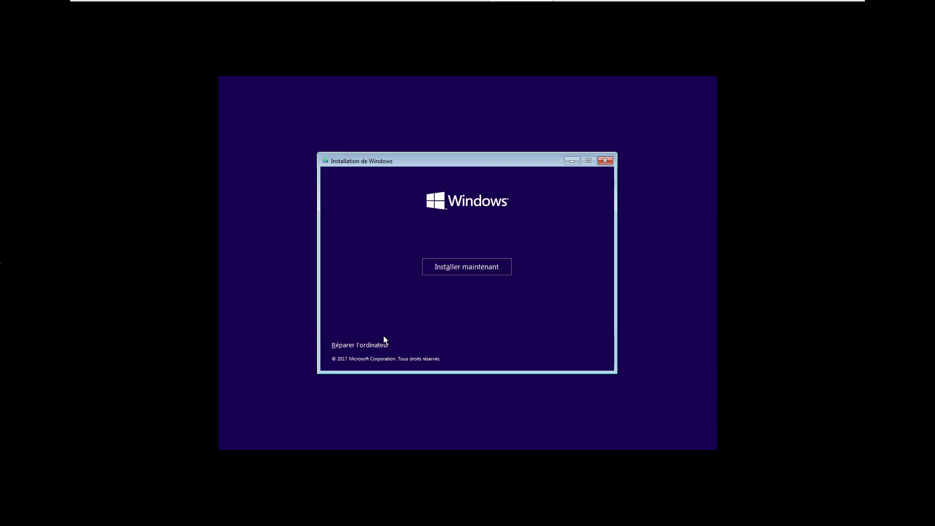
pyautogui.click(360, 346)
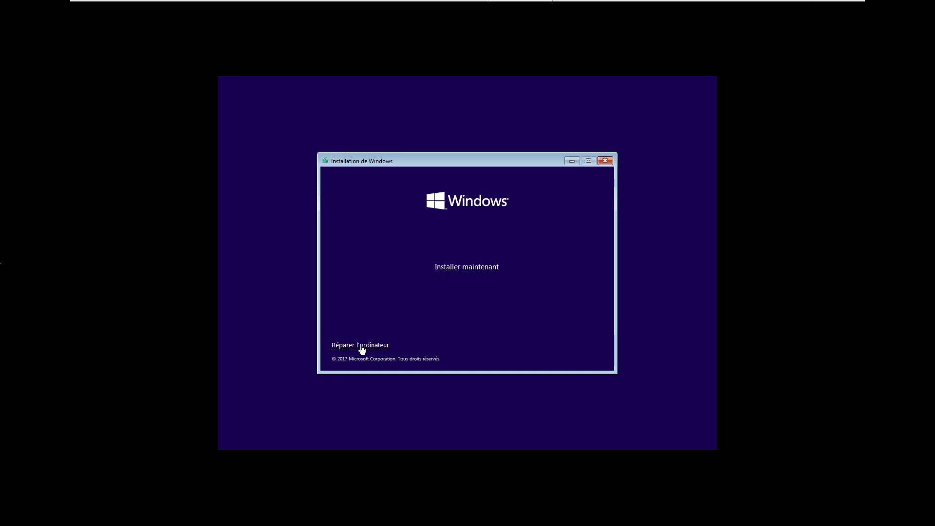